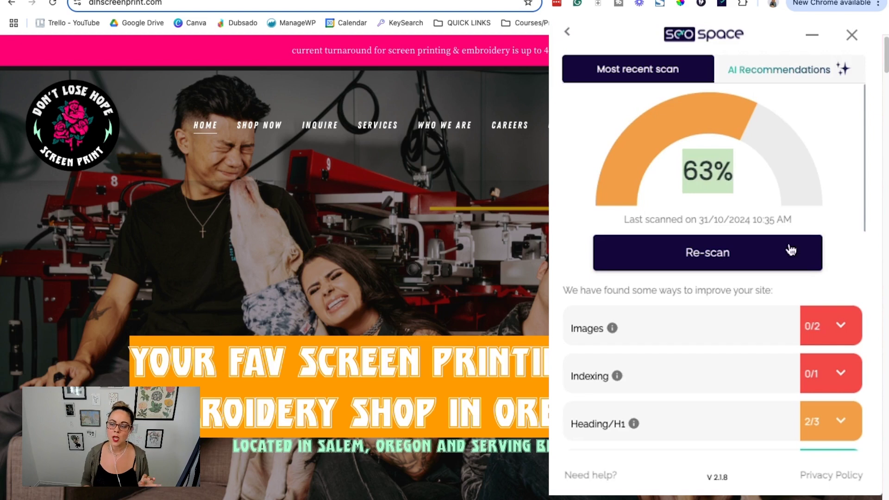
# - Review the scan categories and their scores in the homepage's most recent SEOSpace scan
pyautogui.scroll(-5, 814, 248)
pyautogui.scroll(-2, 813, 248)
pyautogui.scroll(3, 770, 248)
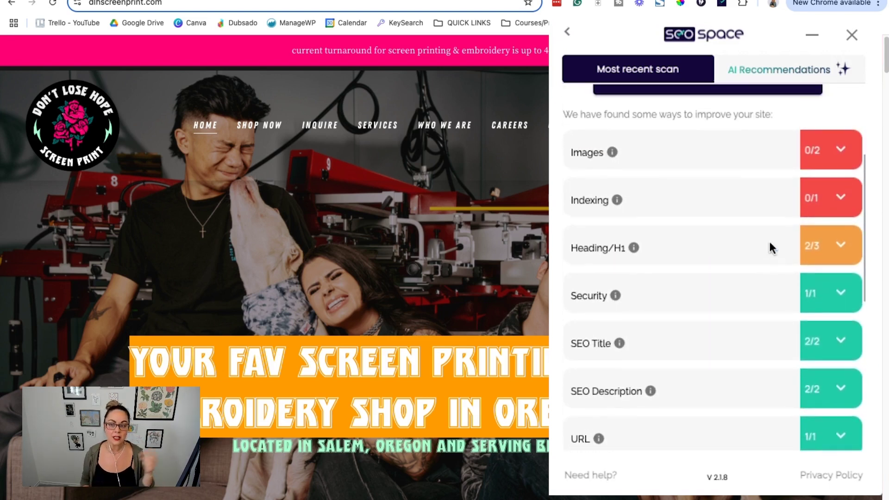
pyautogui.scroll(2, 770, 249)
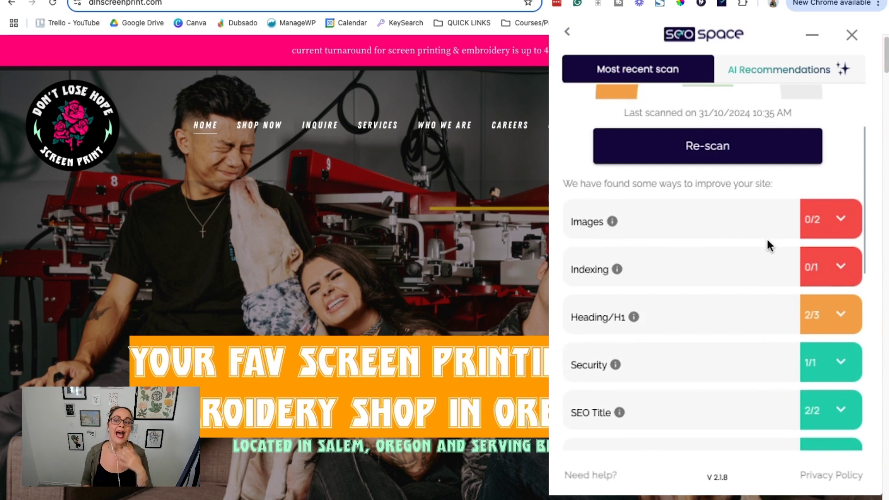
pyautogui.scroll(3, 766, 237)
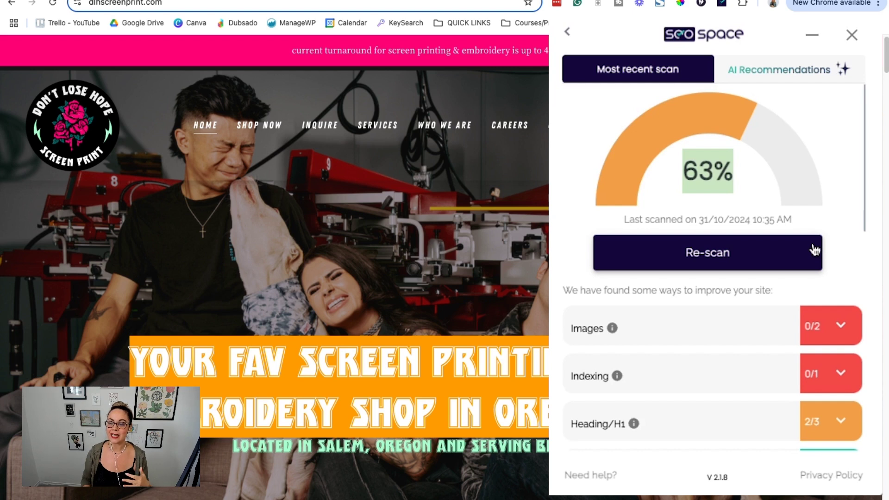
pyautogui.scroll(-2, 818, 173)
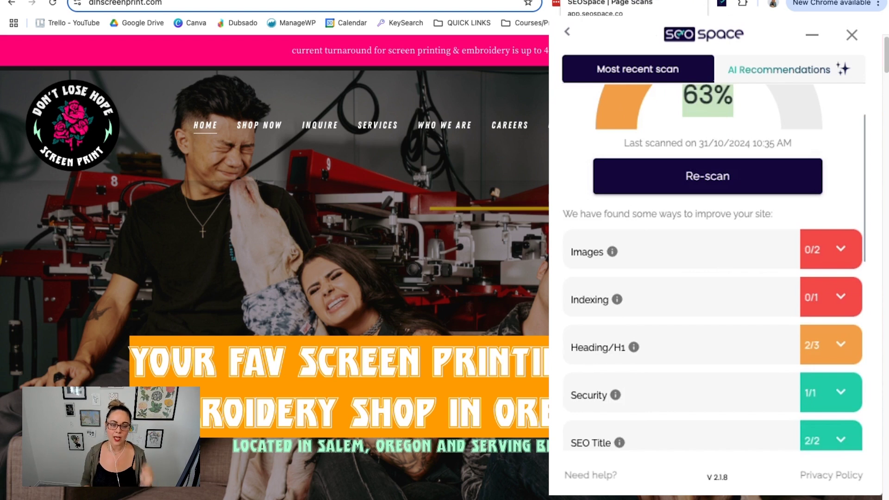
# - From the SEOSpace Page Scans list, view the dlhscreenprint.com custom-branded-merch-services scan on its live URL and expand the SEOSpace plugin there
pyautogui.click(602, 1)
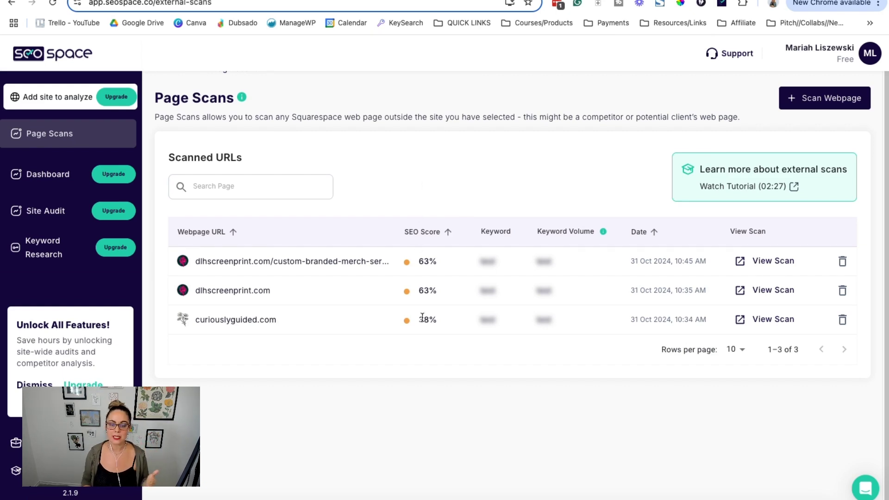
pyautogui.click(742, 264)
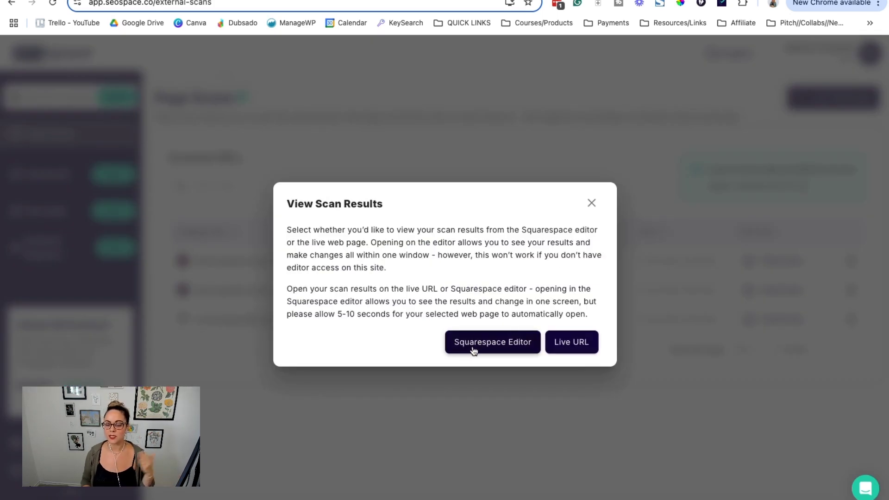
pyautogui.click(588, 343)
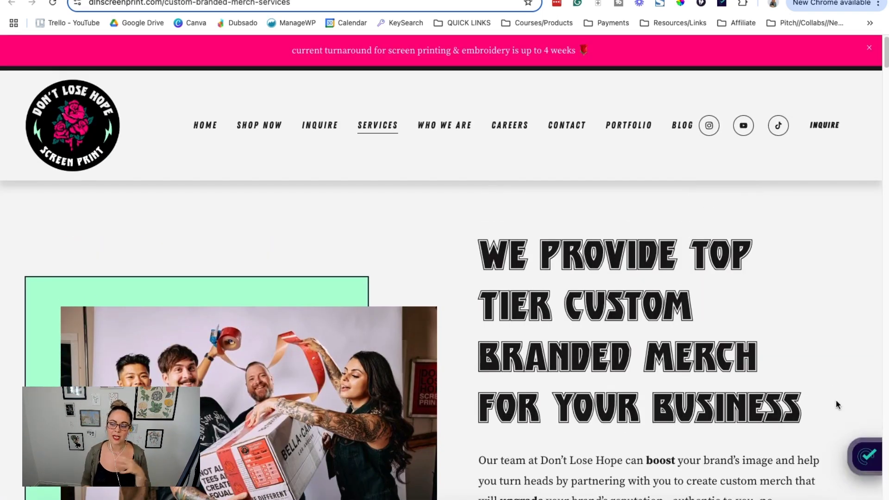
pyautogui.click(866, 456)
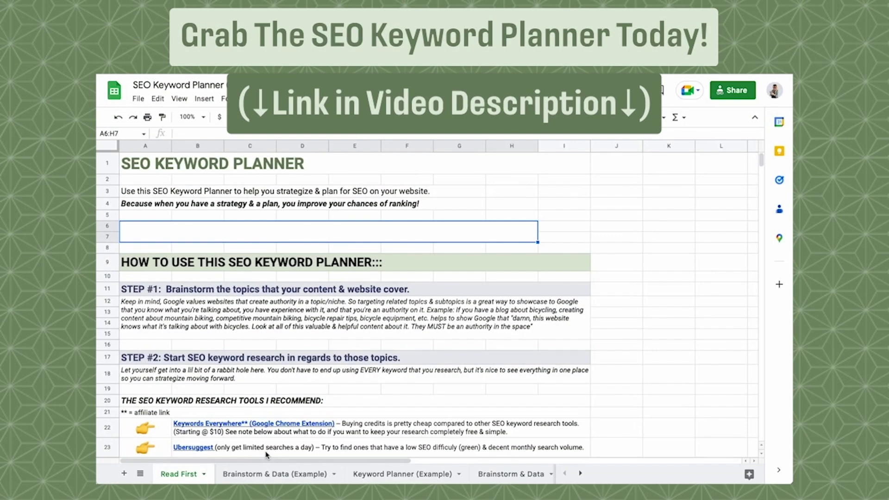
# - Look through the SEO Keyword Planner's example and blank sheets, and read the instructions and recommended research tools on the Read First sheet
pyautogui.click(261, 479)
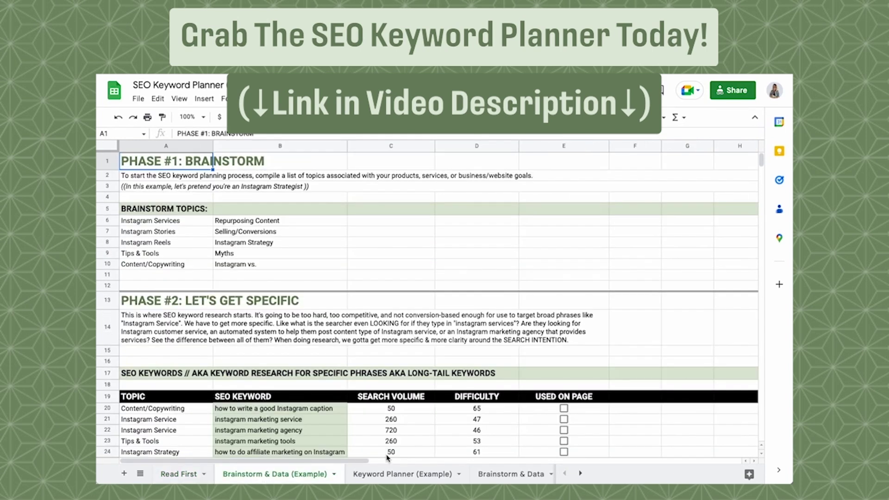
pyautogui.click(384, 472)
pyautogui.click(509, 474)
pyautogui.click(580, 473)
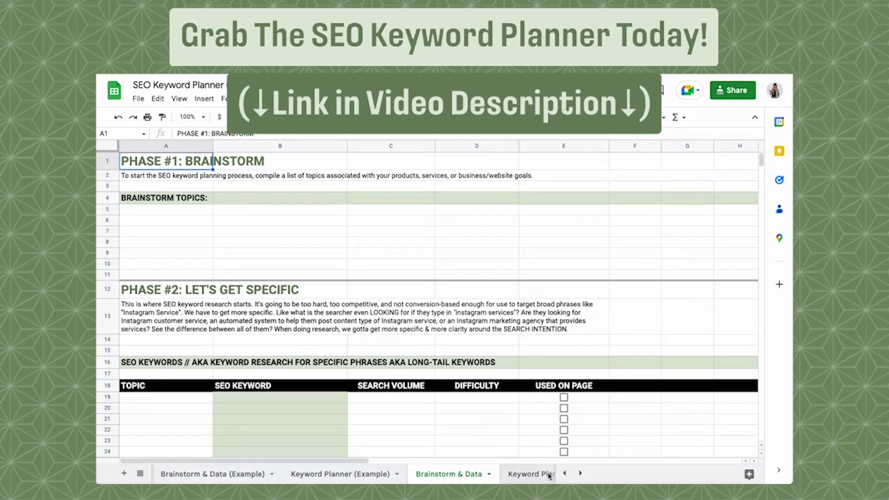
pyautogui.click(528, 473)
pyautogui.click(565, 473)
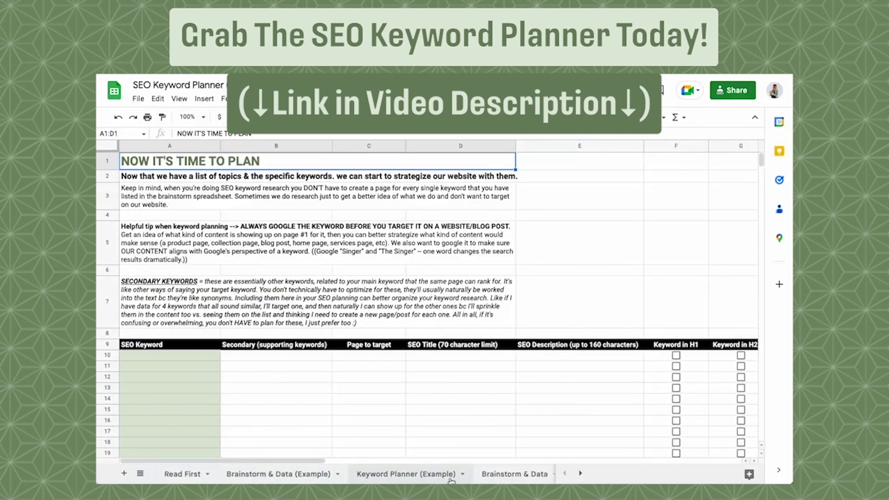
pyautogui.click(192, 481)
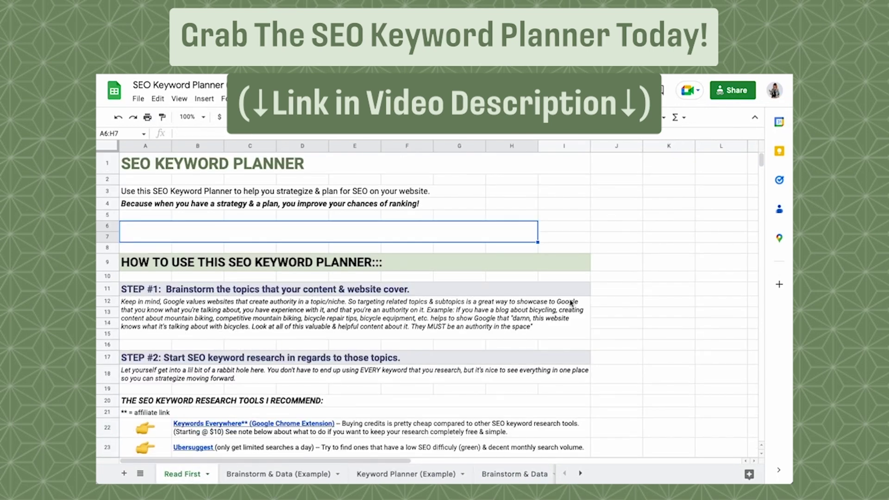
pyautogui.scroll(-15, 673, 308)
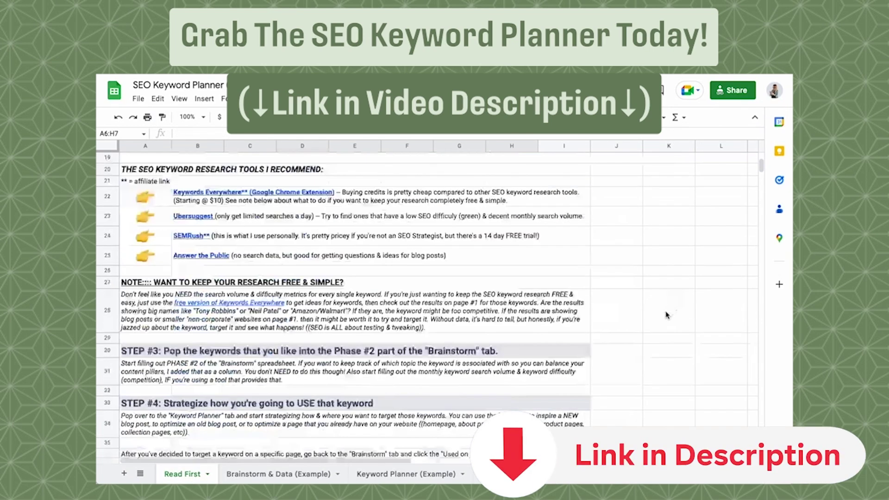
pyautogui.scroll(15, 659, 314)
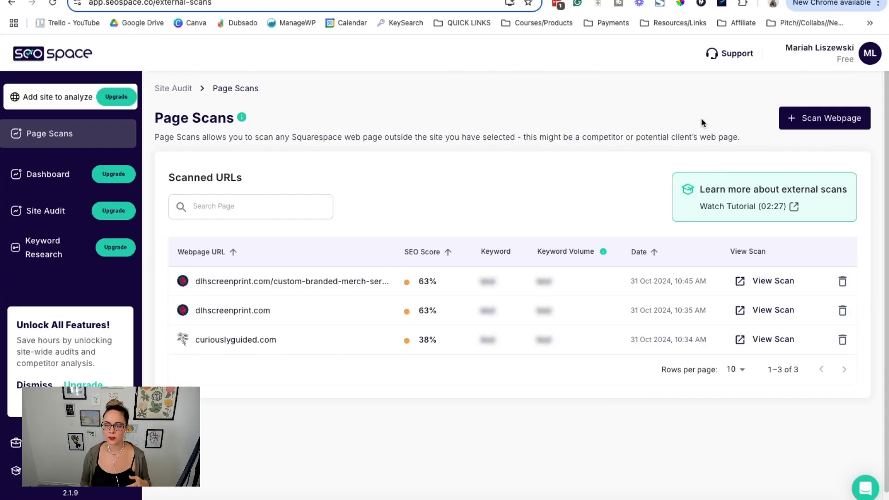
# - Check the SEOSpace account options and compare the Free, DIY, Designer and Enterprise plans on the pricing page
pyautogui.click(867, 56)
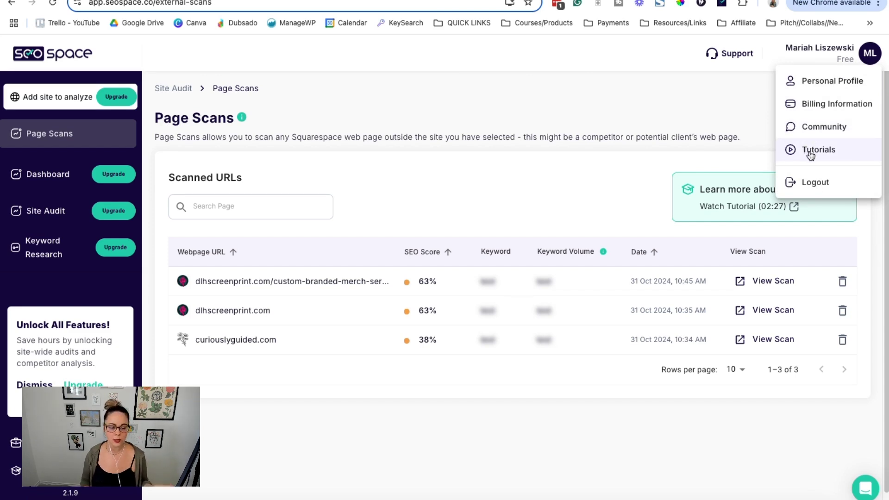
pyautogui.click(595, 103)
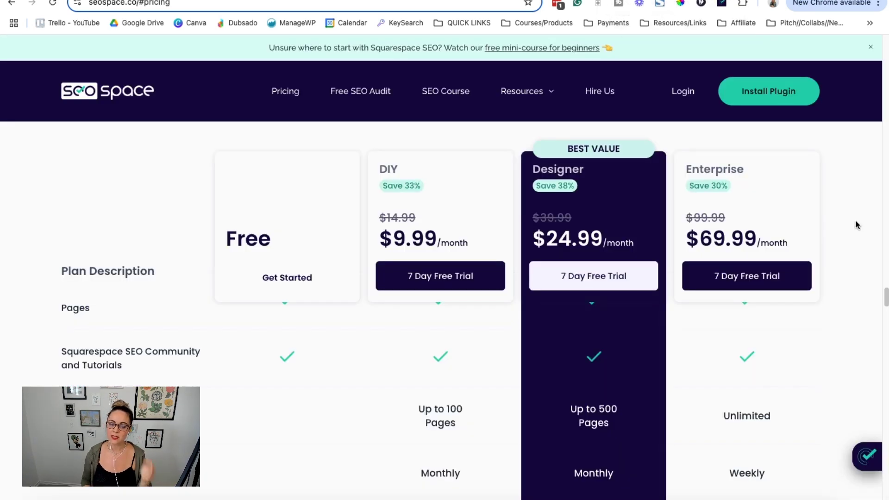
pyautogui.scroll(2, 699, 366)
pyautogui.scroll(2, 698, 368)
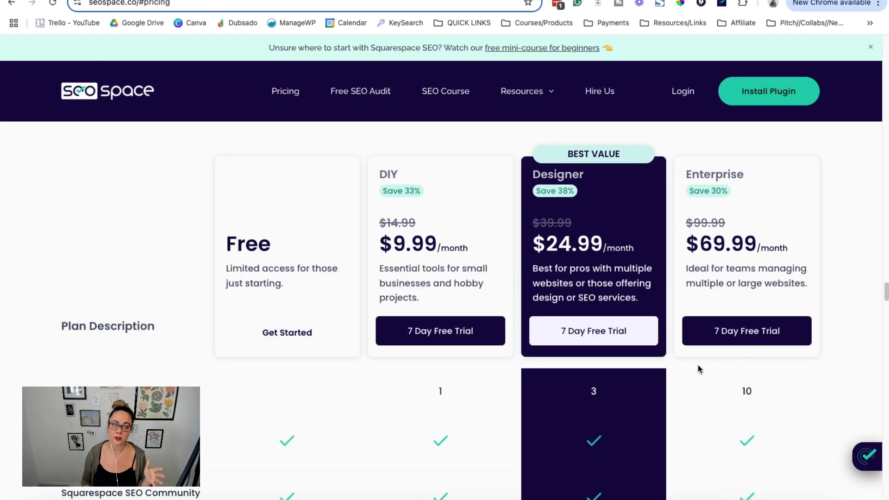
pyautogui.scroll(-2, 704, 386)
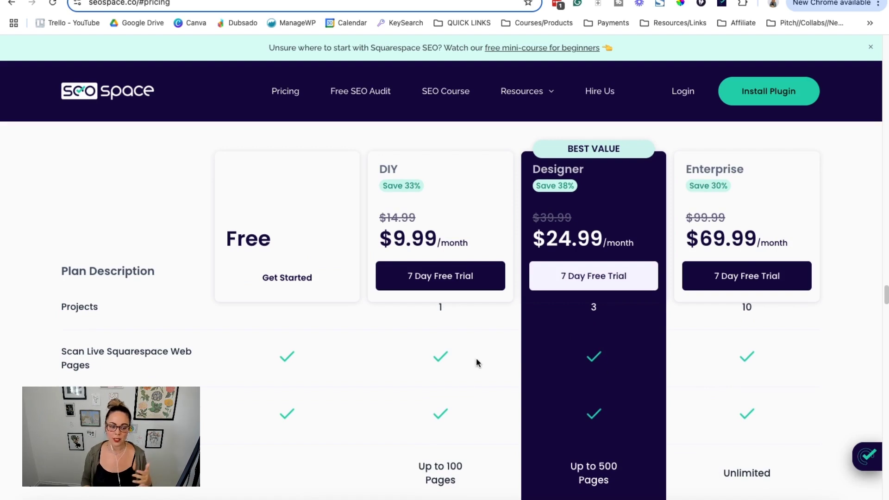
pyautogui.scroll(2, 491, 324)
pyautogui.scroll(1, 740, 230)
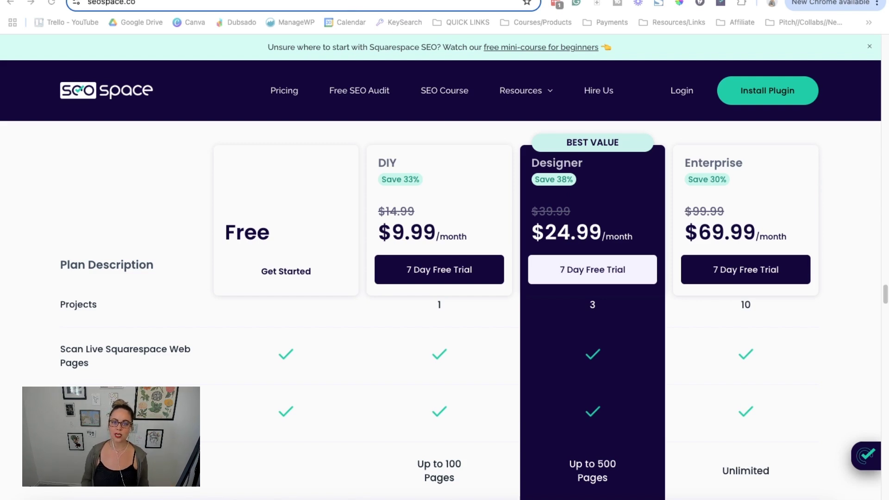
# - Switch to the SEOSpace dashboard and check which websites can be selected or added for auditing
pyautogui.hotkey('ctrl', 'Tab')
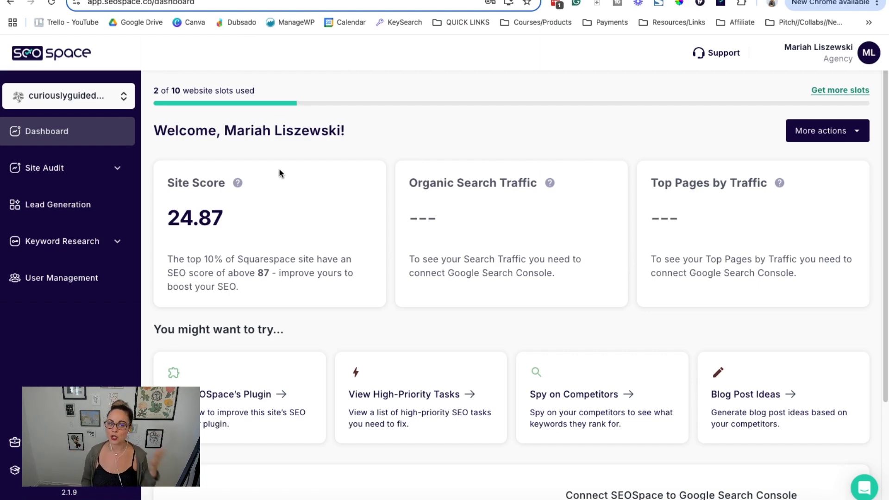
pyautogui.click(104, 99)
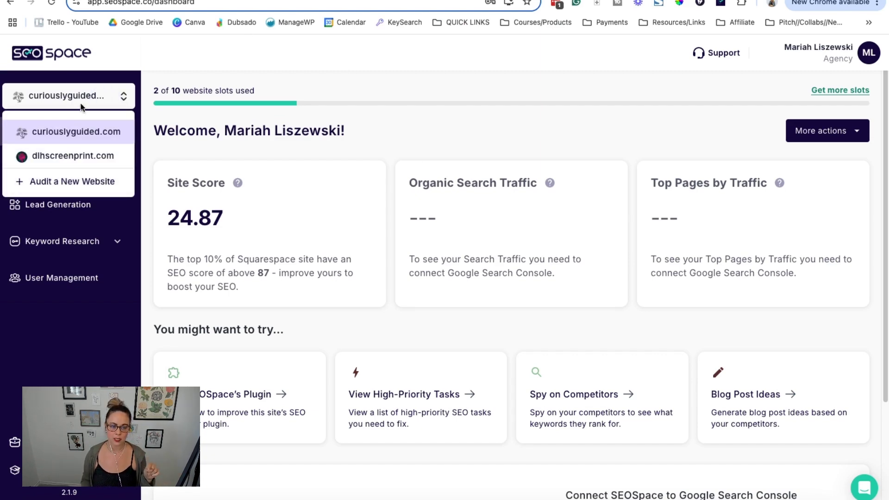
pyautogui.click(239, 124)
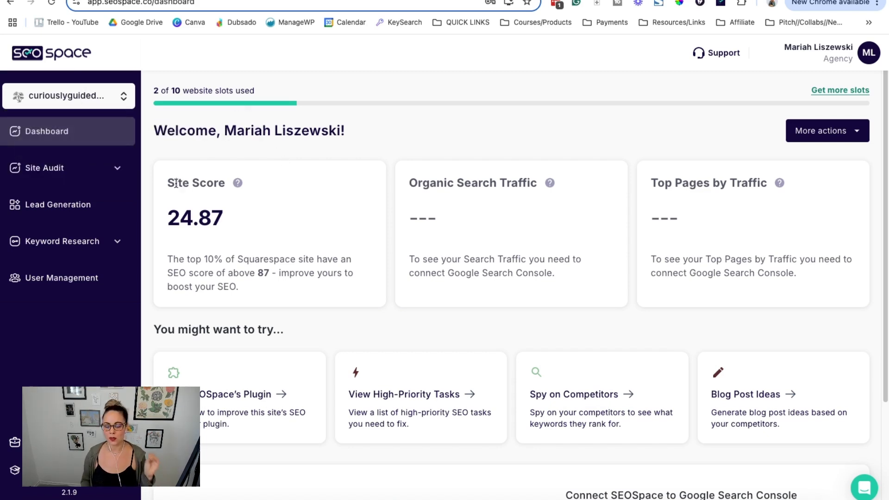
# - Review the curiouslyguided.com dashboard cards and highlight the heading "Connect SEOSpace to Google Search Console"
pyautogui.moveTo(237, 183)
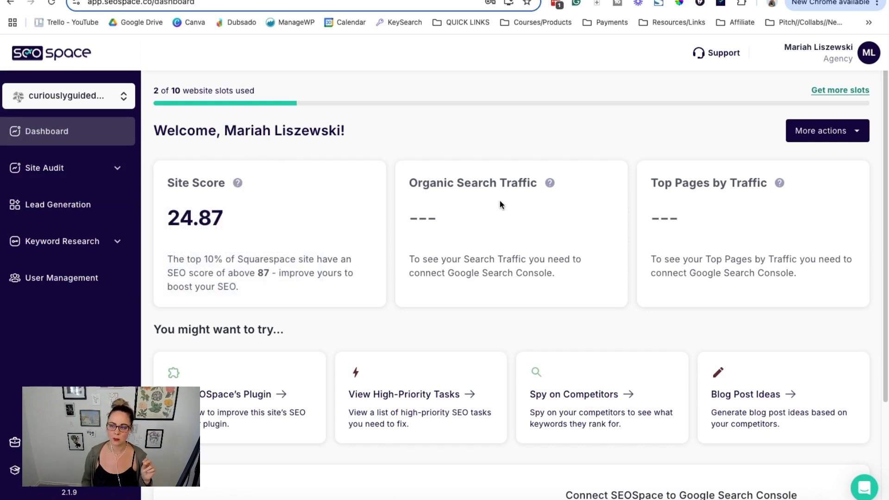
pyautogui.click(560, 151)
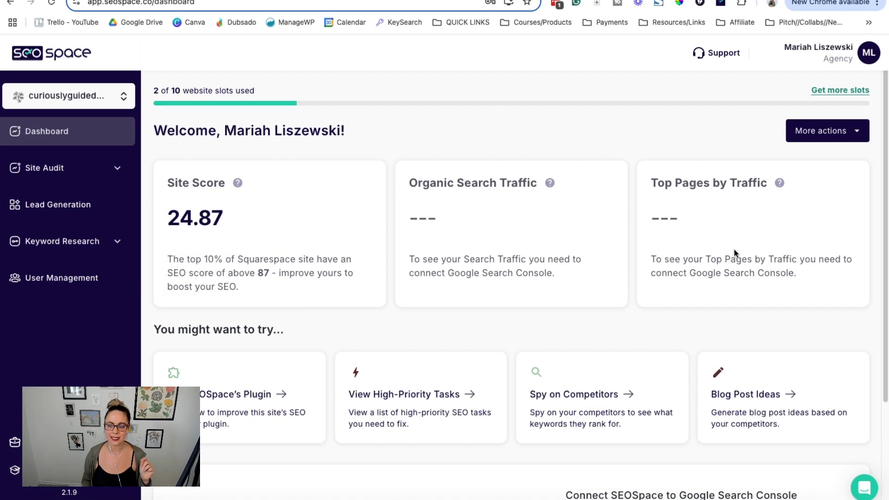
pyautogui.scroll(-3, 735, 249)
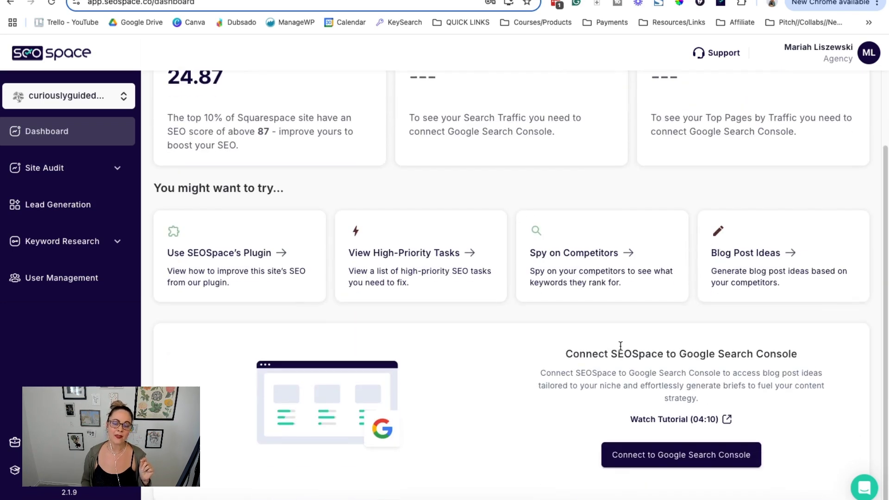
pyautogui.moveTo(567, 353); pyautogui.dragTo(801, 357)
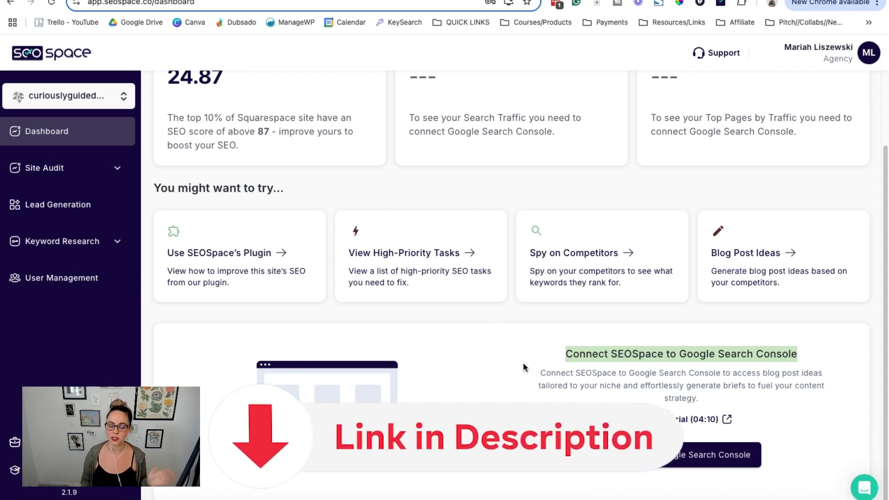
pyautogui.scroll(3, 520, 377)
pyautogui.scroll(-2, 206, 192)
# - Switch the dashboard to the dlhscreenprint.com website
pyautogui.click(111, 97)
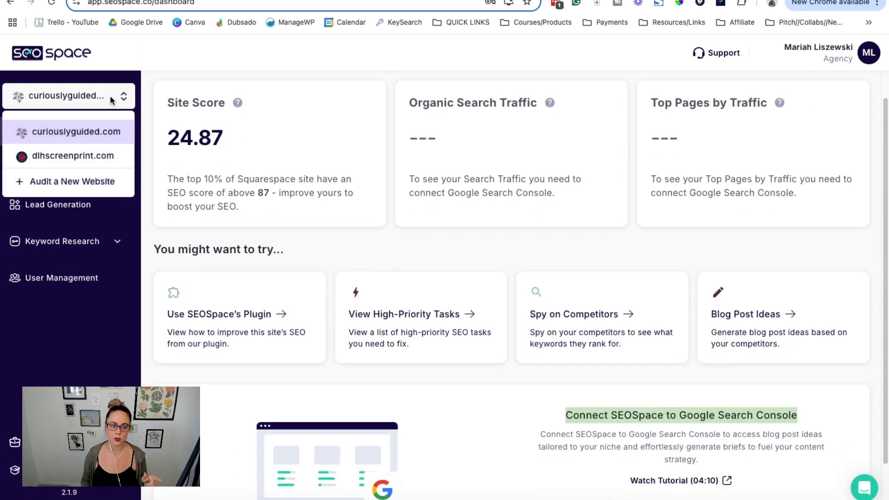
pyautogui.click(70, 156)
pyautogui.scroll(-1, 585, 98)
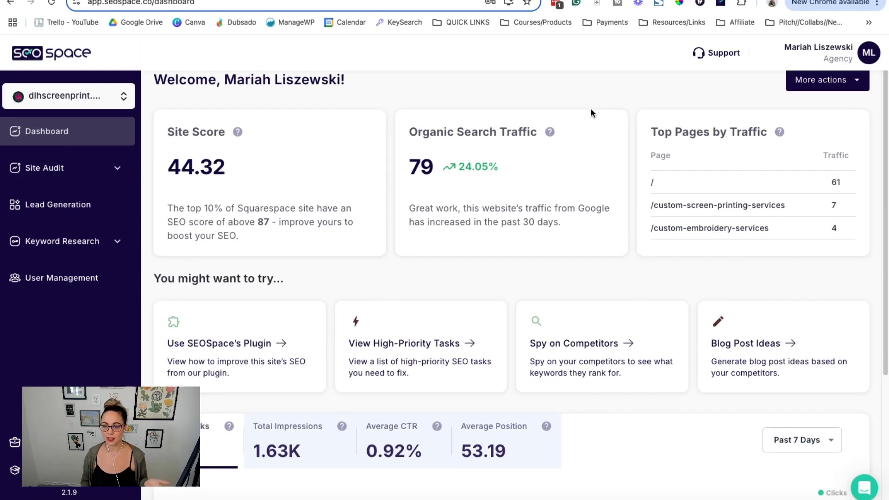
# - Examine the search performance chart, its available date ranges, and the site score and traffic cards for dlhscreenprint.com
pyautogui.scroll(-5, 667, 221)
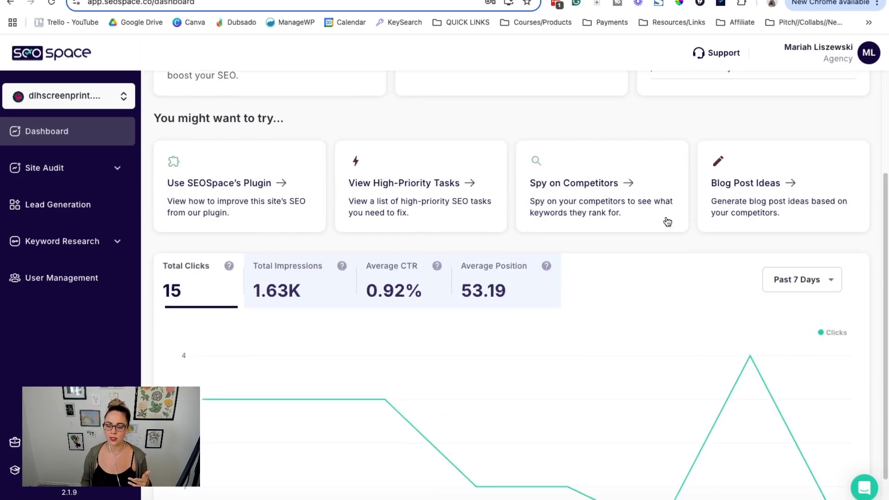
pyautogui.click(804, 230)
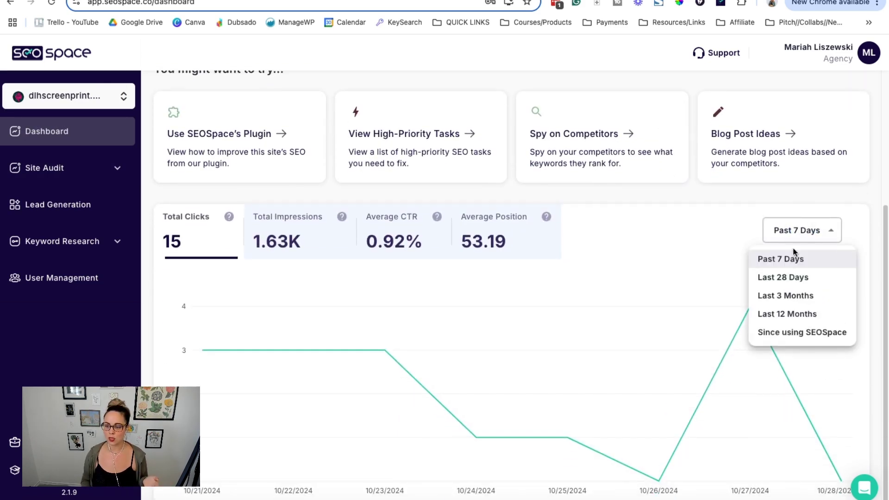
pyautogui.click(640, 205)
pyautogui.scroll(3, 663, 301)
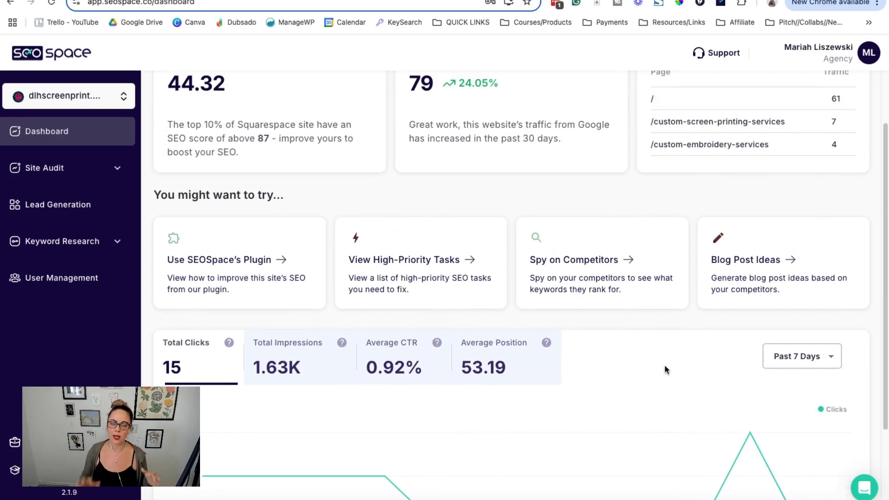
pyautogui.scroll(3, 665, 370)
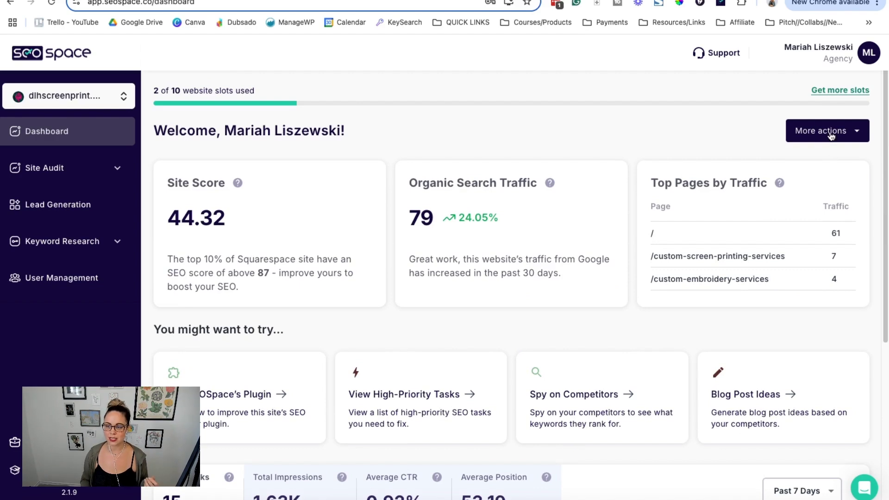
# - Check which additional actions the dashboard offers for the dlhscreenprint.com site, leaving all of them unselected
pyautogui.click(830, 133)
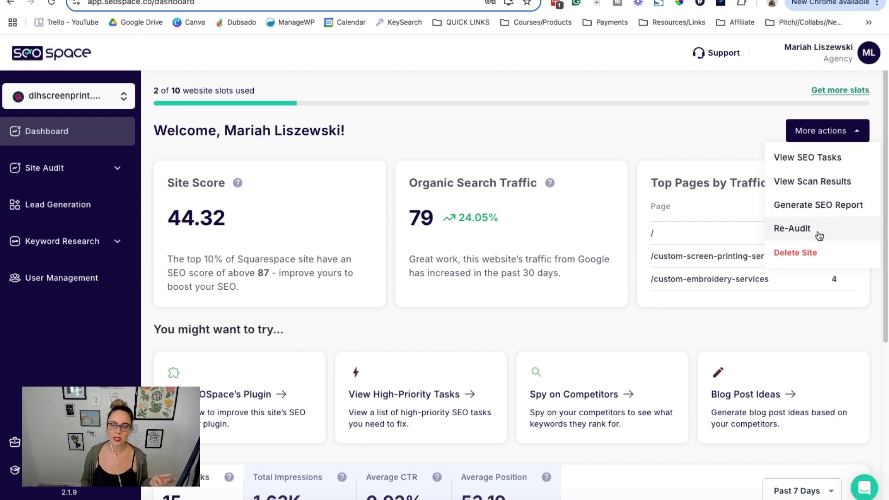
pyautogui.click(496, 154)
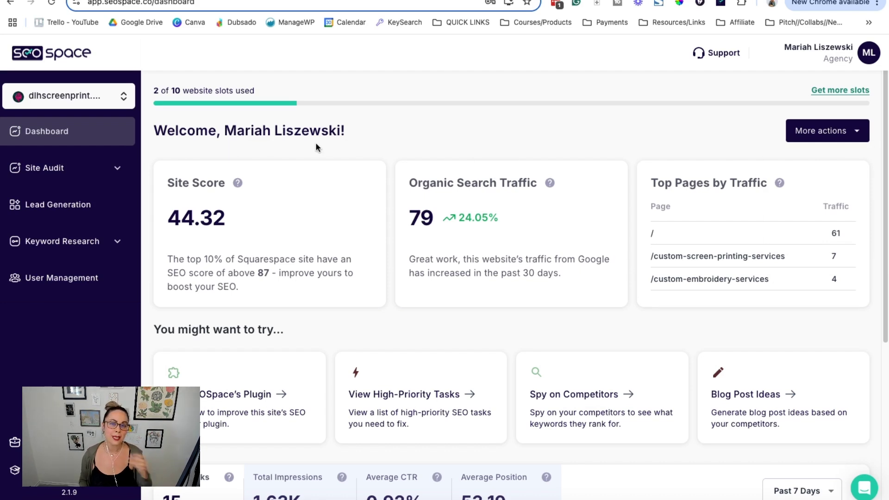
pyautogui.click(192, 128)
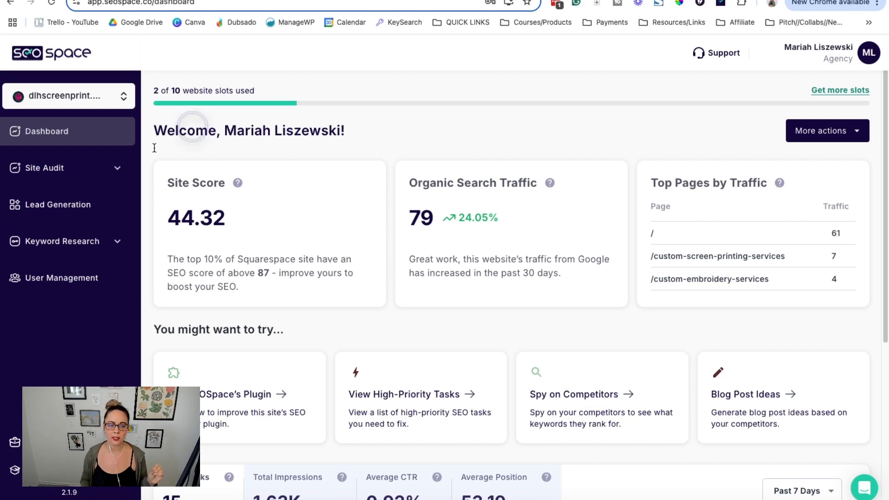
# - Review the dlhscreenprint.com site audit's scanned pages and its critical, recommended and optional SEO tasks
pyautogui.click(102, 175)
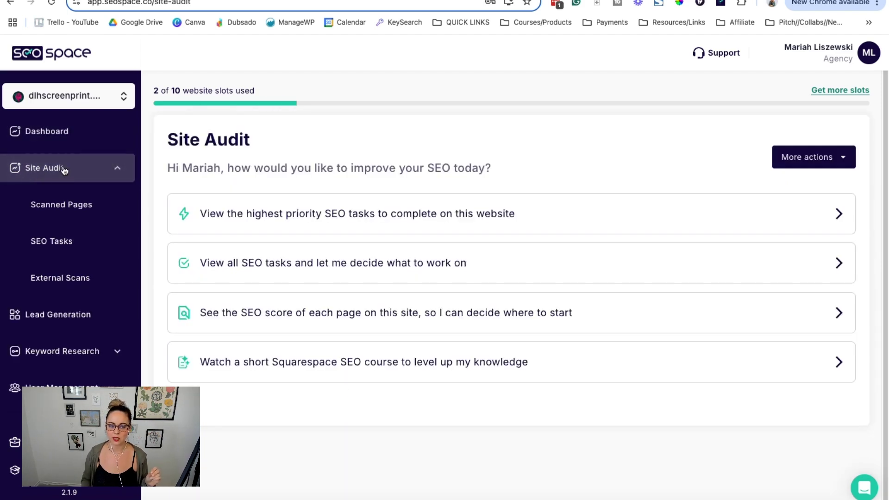
pyautogui.click(50, 211)
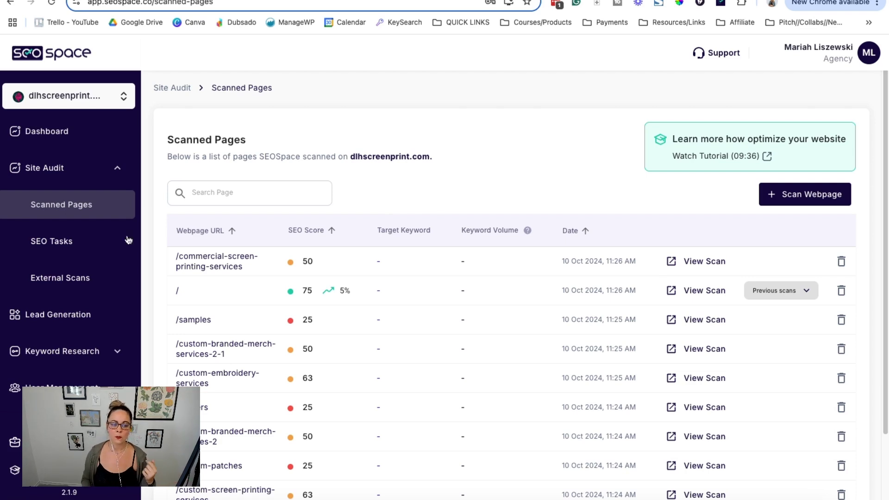
pyautogui.click(88, 246)
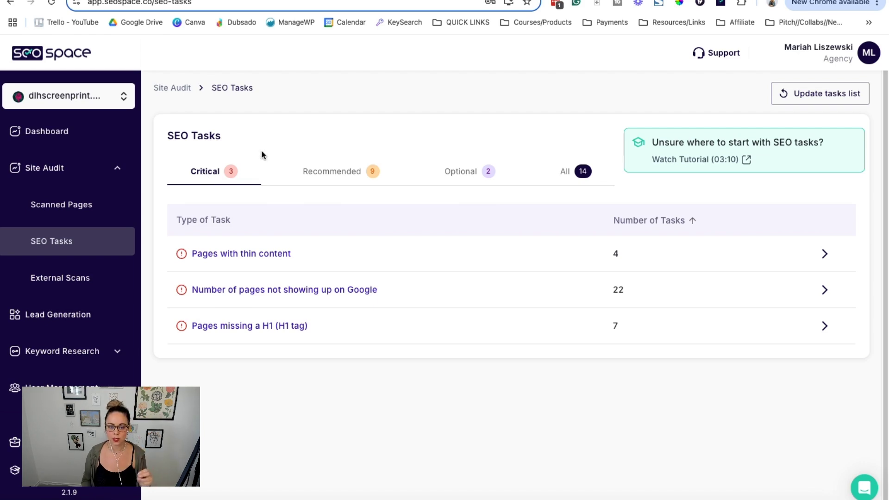
pyautogui.click(347, 178)
pyautogui.click(452, 172)
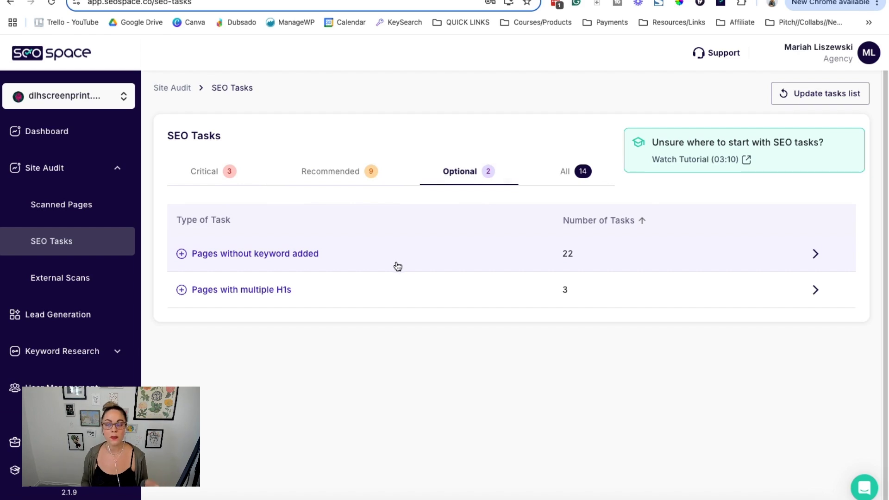
# - Look up the keyword "banana sticker" in the Keyword Explorer for the United States
pyautogui.click(62, 351)
pyautogui.click(70, 290)
pyautogui.click(217, 215)
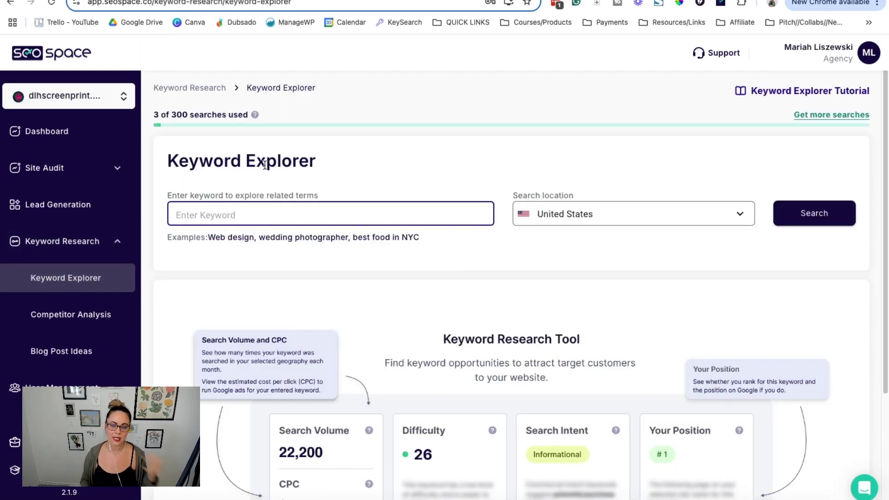
pyautogui.write('banana sticker')
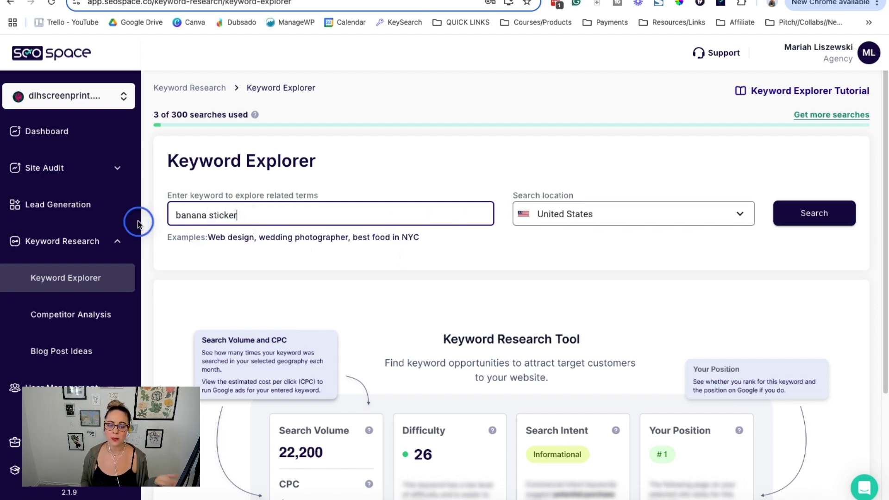
pyautogui.click(831, 211)
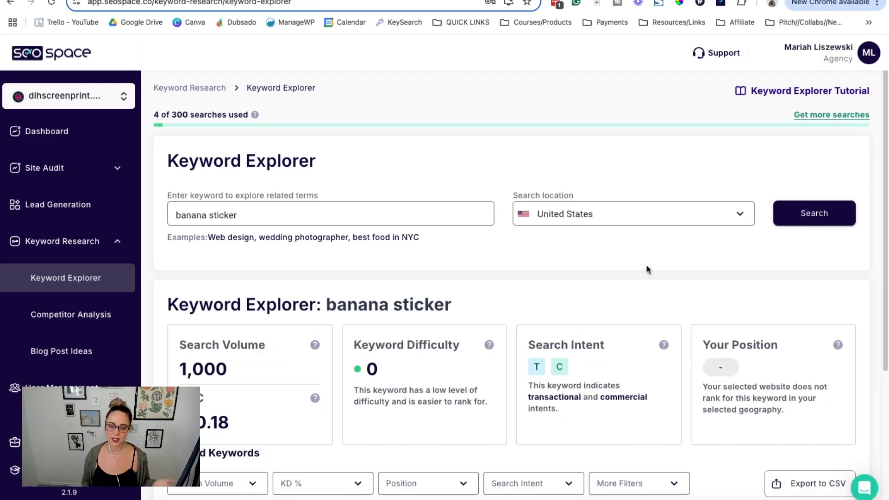
# - Examine the metrics for "banana sticker" and view the full list of its related keywords
pyautogui.scroll(-5, 521, 278)
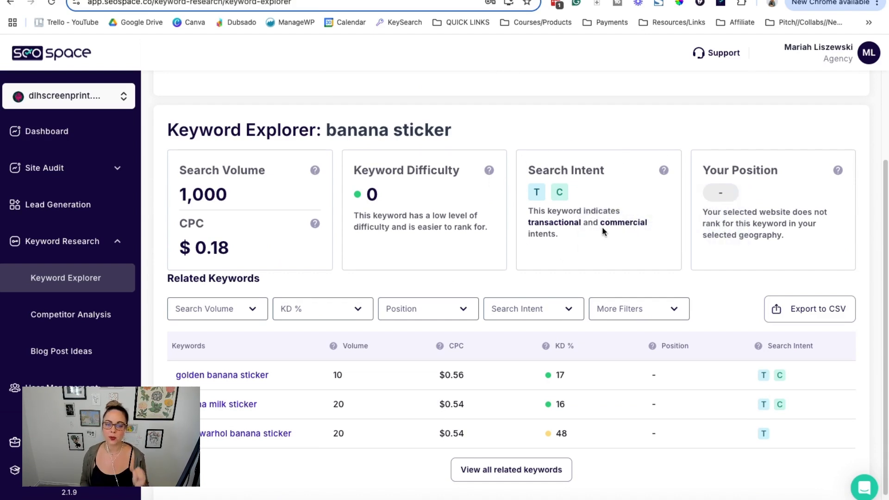
pyautogui.scroll(-1, 354, 252)
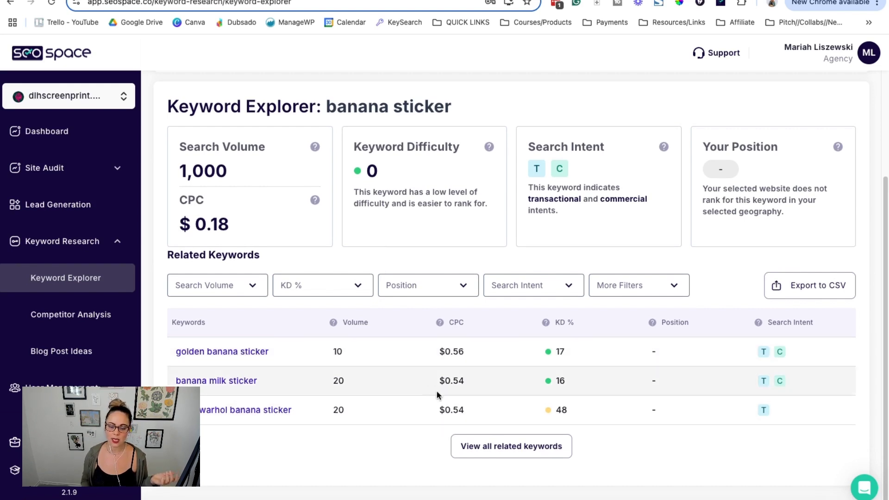
pyautogui.click(512, 447)
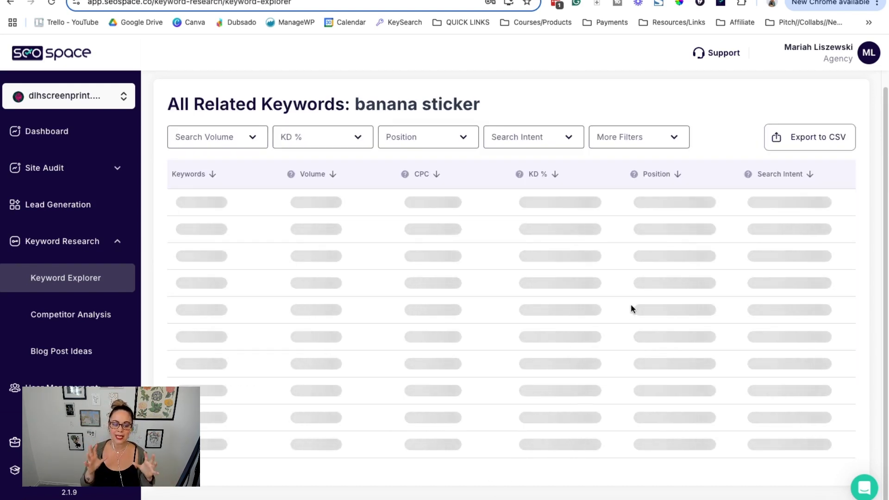
pyautogui.scroll(-1, 630, 308)
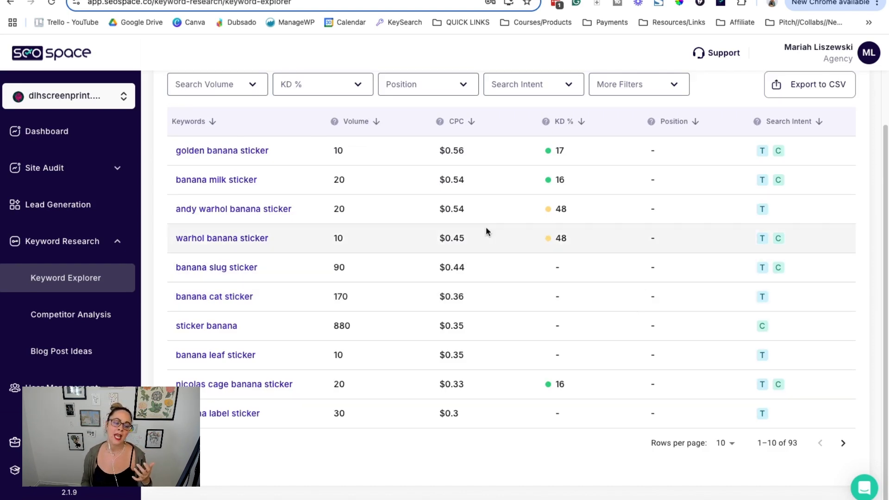
pyautogui.click(69, 319)
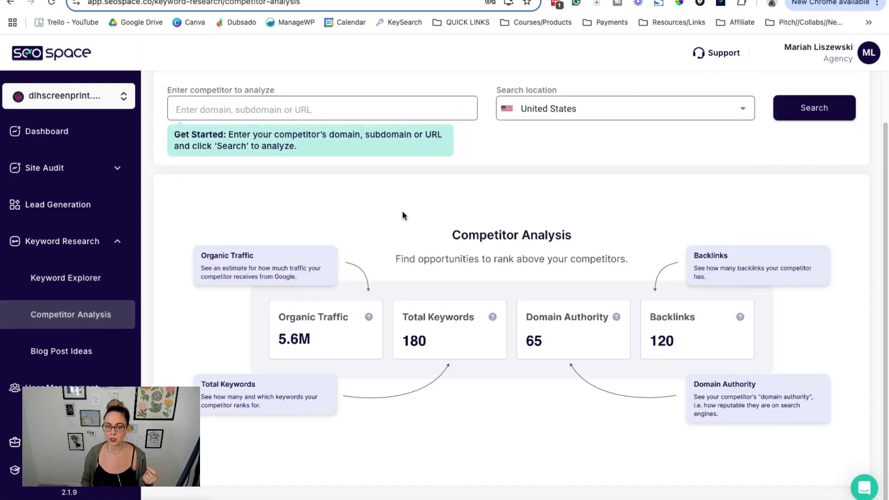
pyautogui.scroll(2, 402, 215)
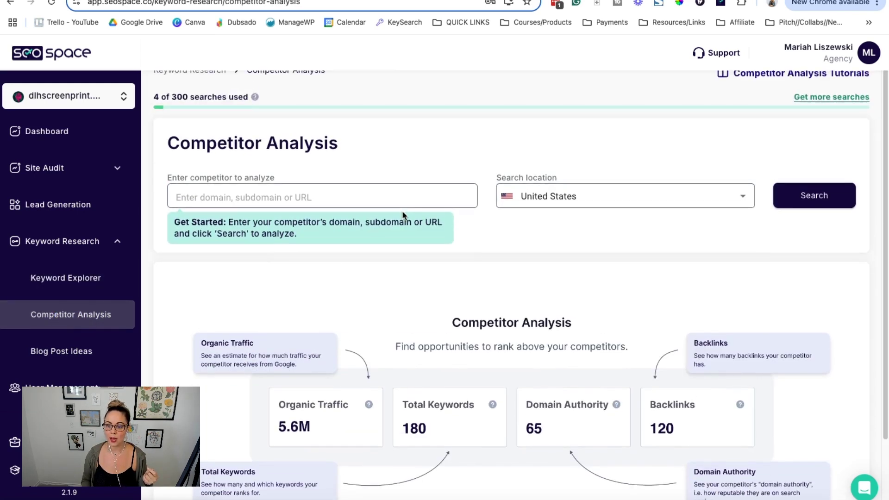
pyautogui.click(303, 201)
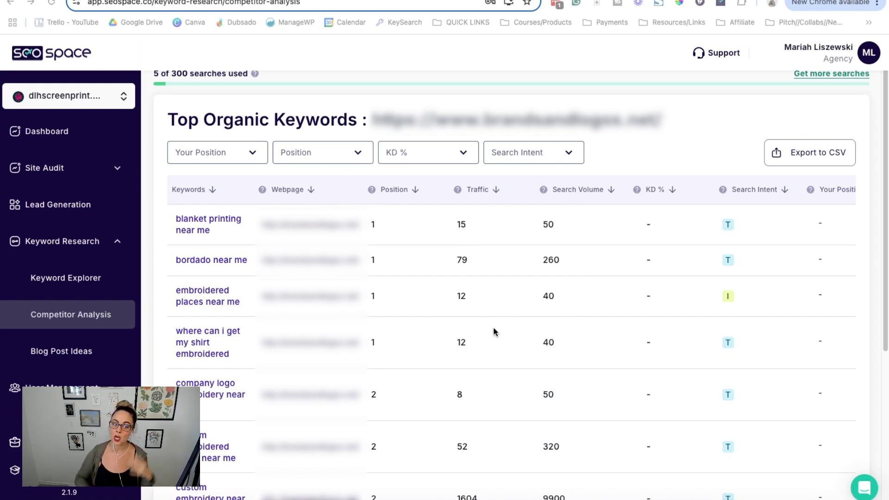
pyautogui.scroll(-1, 137, 266)
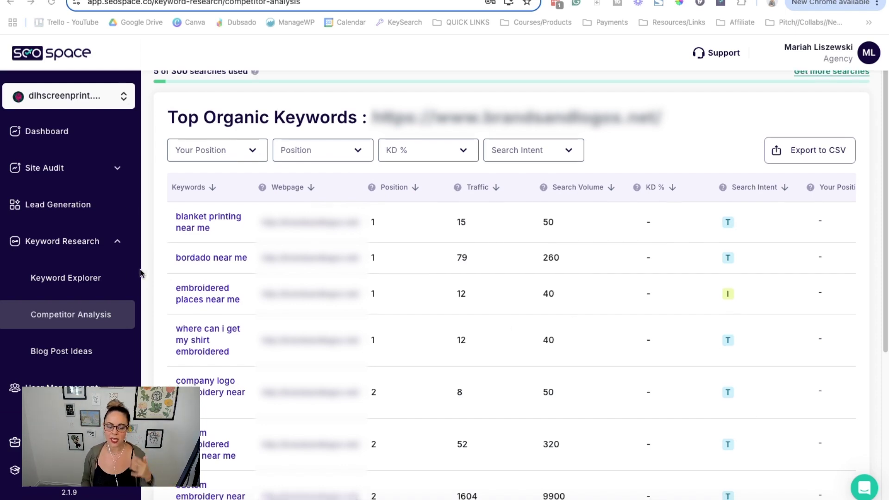
pyautogui.click(87, 358)
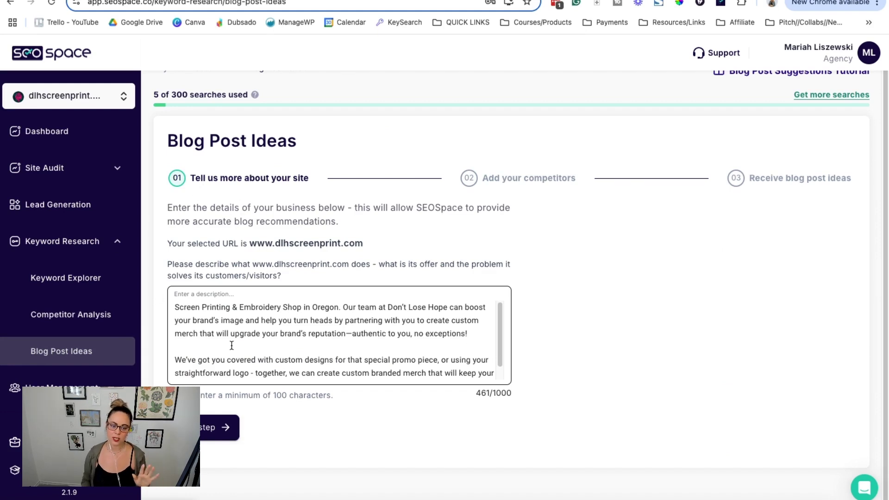
pyautogui.click(224, 432)
pyautogui.click(243, 292)
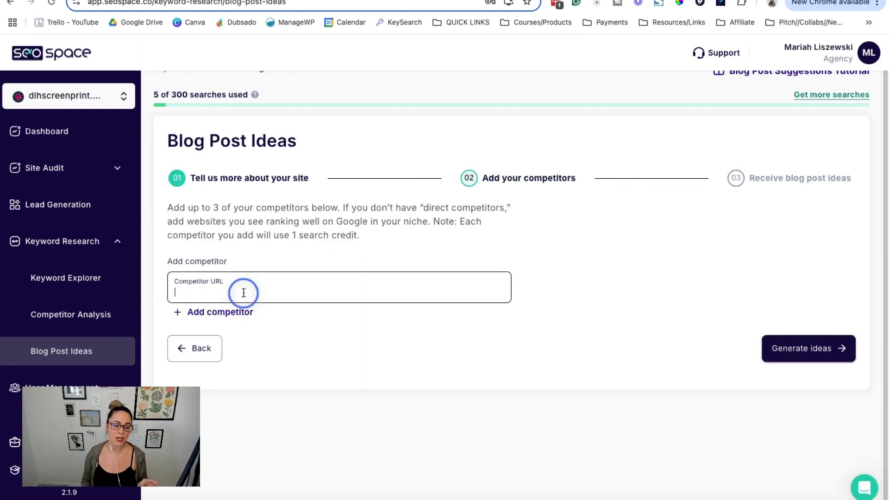
pyautogui.write('https://www.brandsandlogos.net/')
pyautogui.press('Return')
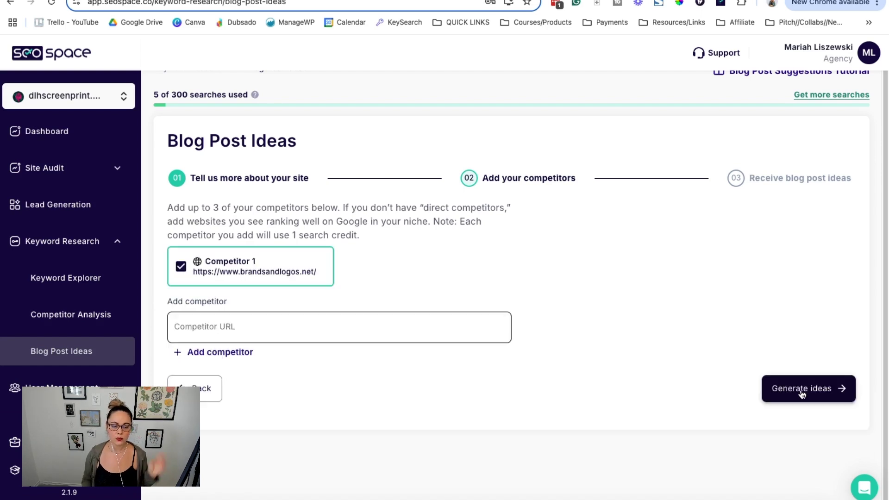
# - Generate the blog post ideas using one search credit and review the suggested titles, descriptions and keywords
pyautogui.click(802, 393)
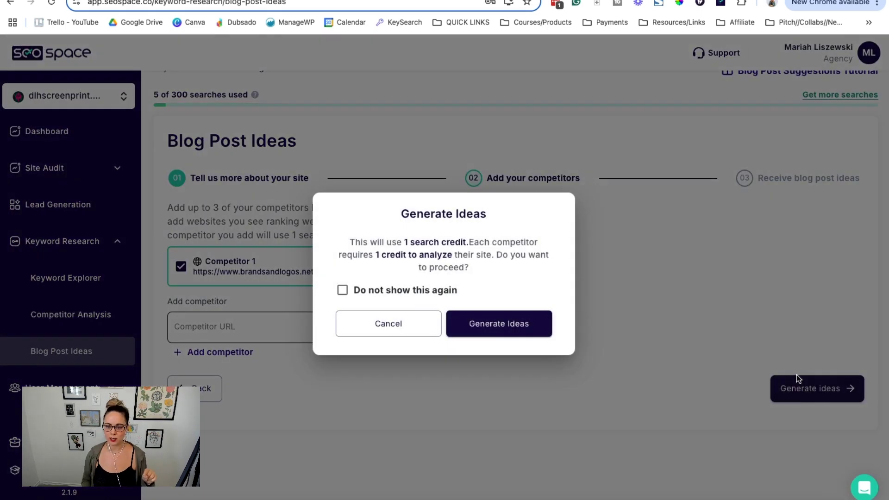
pyautogui.click(497, 326)
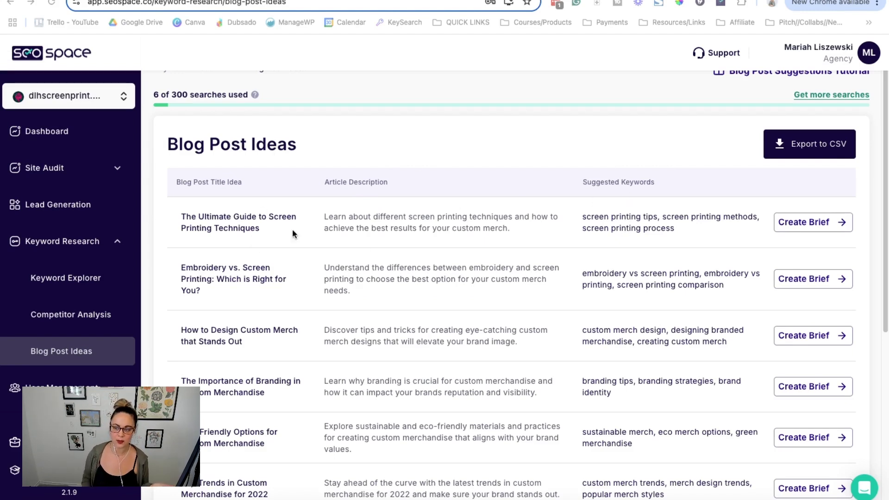
pyautogui.scroll(-1, 655, 279)
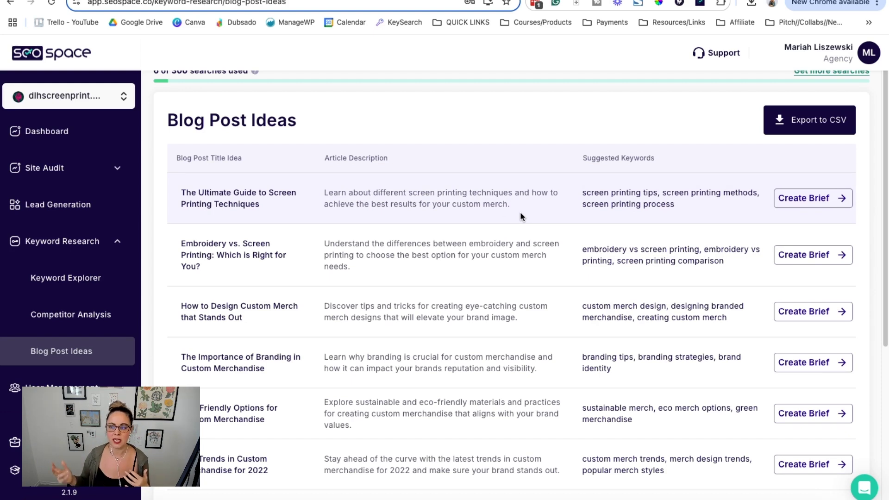
pyautogui.scroll(2, 342, 324)
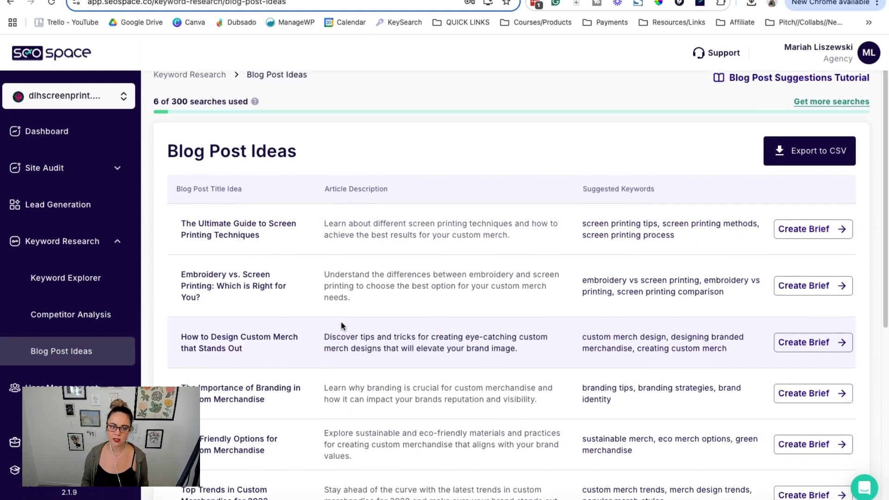
# - Switch to the dlhscreenprint.com homepage and scan it with the keyword "Screen Printing & Embroidery" for the United States
pyautogui.click(64, 133)
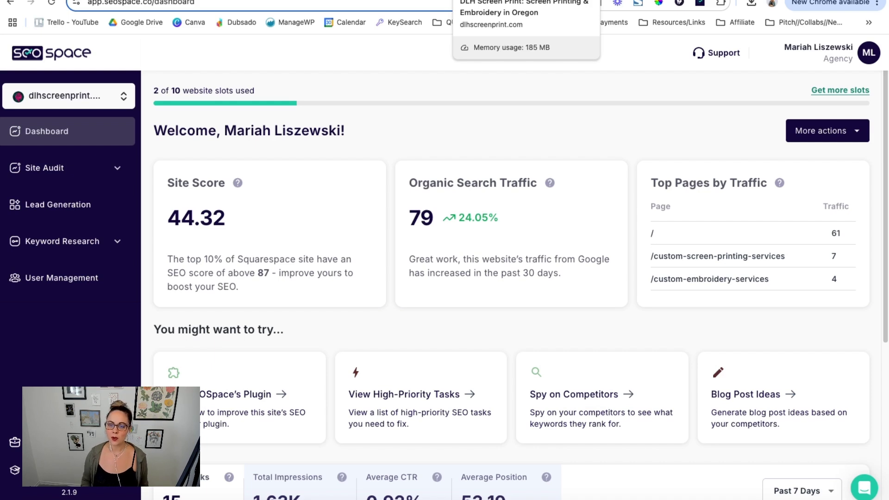
pyautogui.click(482, 1)
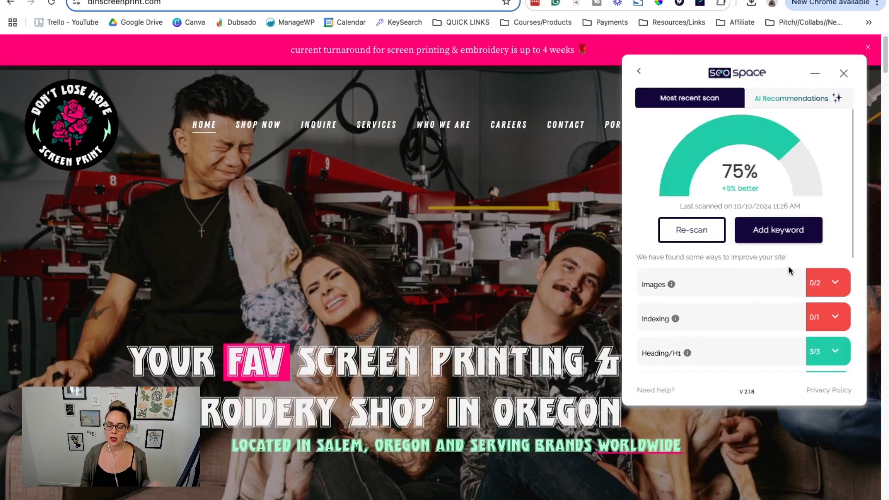
pyautogui.moveTo(764, 176); pyautogui.dragTo(698, 174)
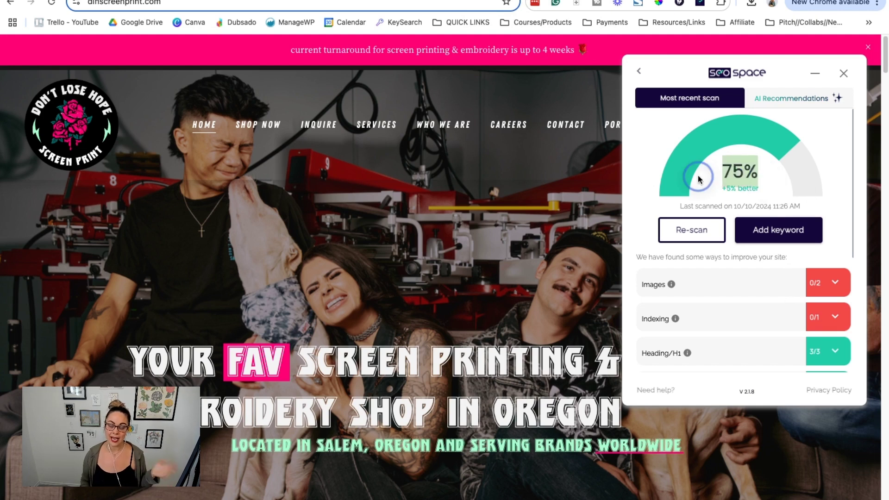
pyautogui.click(785, 237)
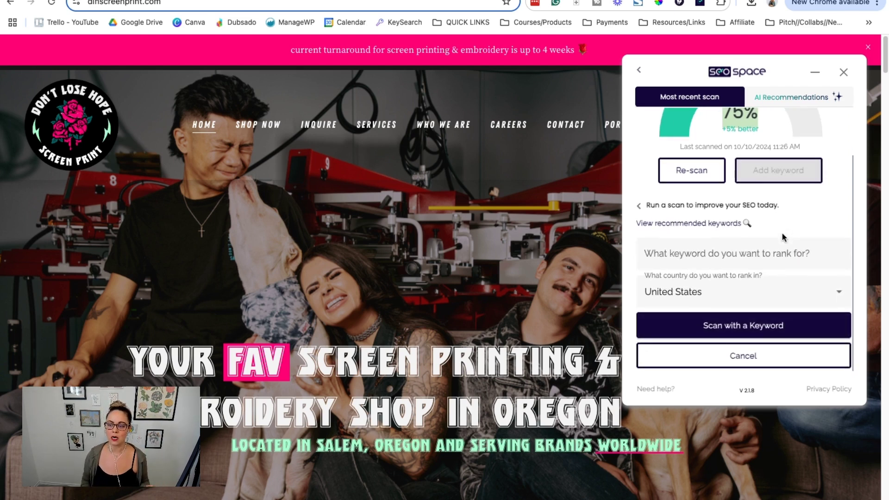
pyautogui.click(760, 327)
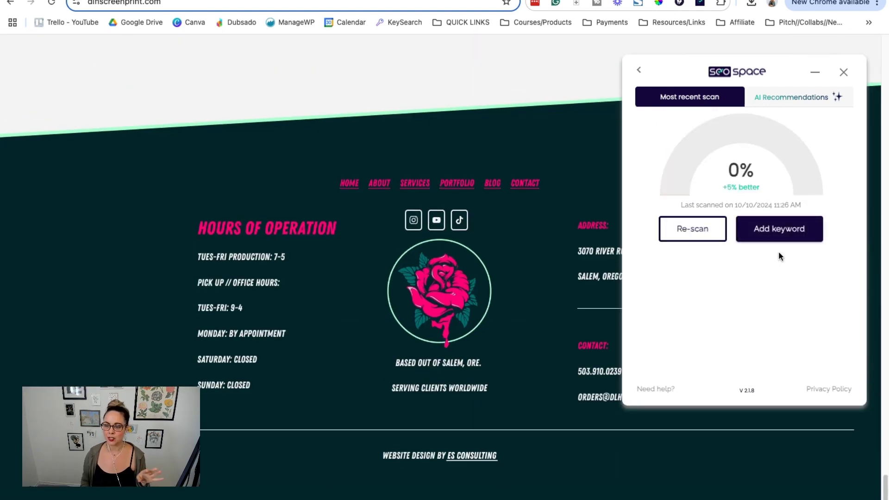
# - Review the homepage's keyword scan score and its category results, including images, content and competition
pyautogui.scroll(-3, 838, 186)
pyautogui.scroll(-3, 810, 213)
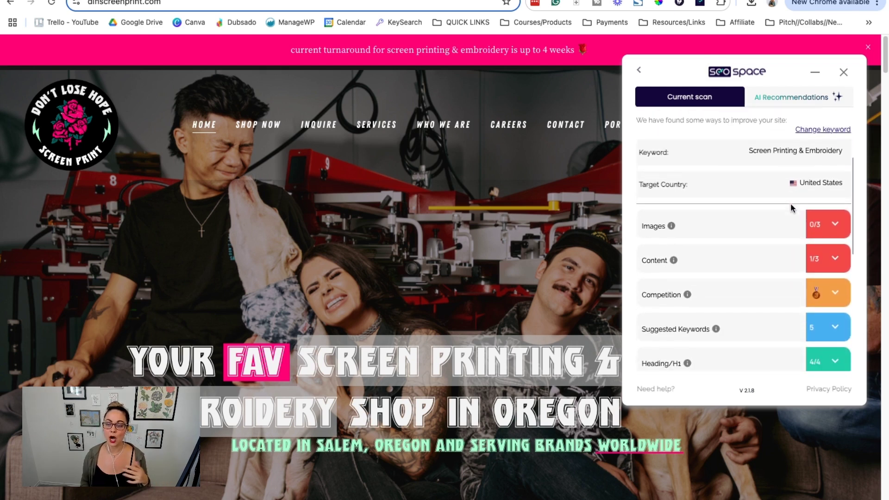
pyautogui.scroll(-3, 790, 211)
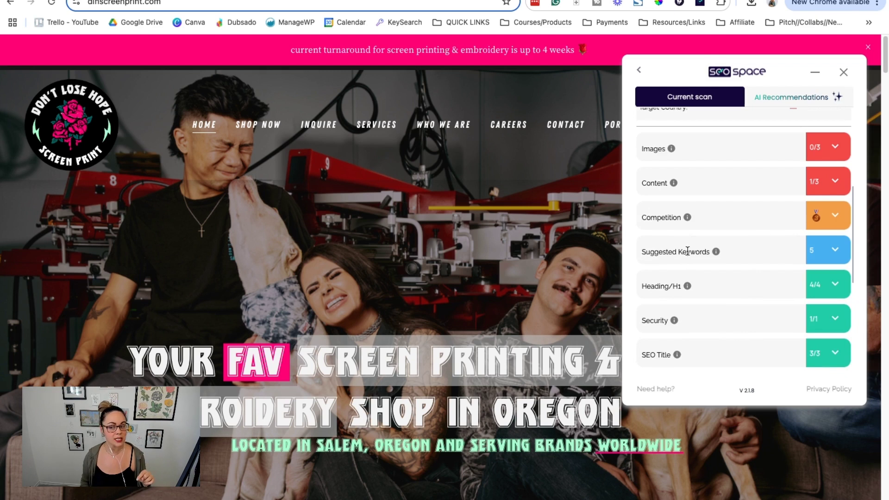
pyautogui.scroll(5, 739, 272)
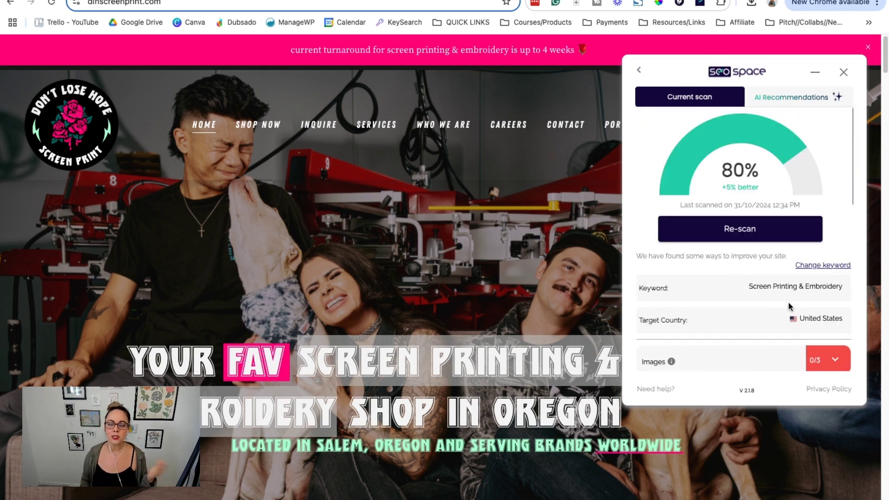
# - Expand the scan's Suggested Keywords and examine the recommended keywords, their search volumes and the currently ranking terms
pyautogui.scroll(-5, 803, 269)
pyautogui.click(815, 257)
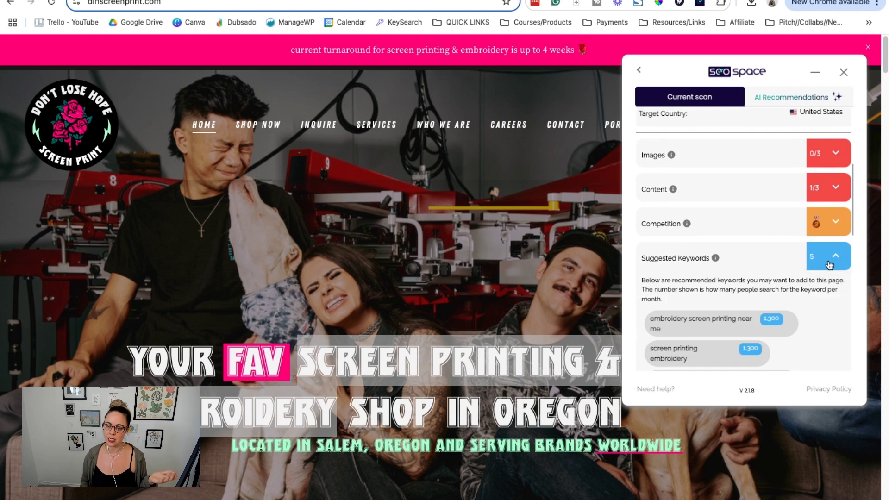
pyautogui.scroll(-3, 698, 252)
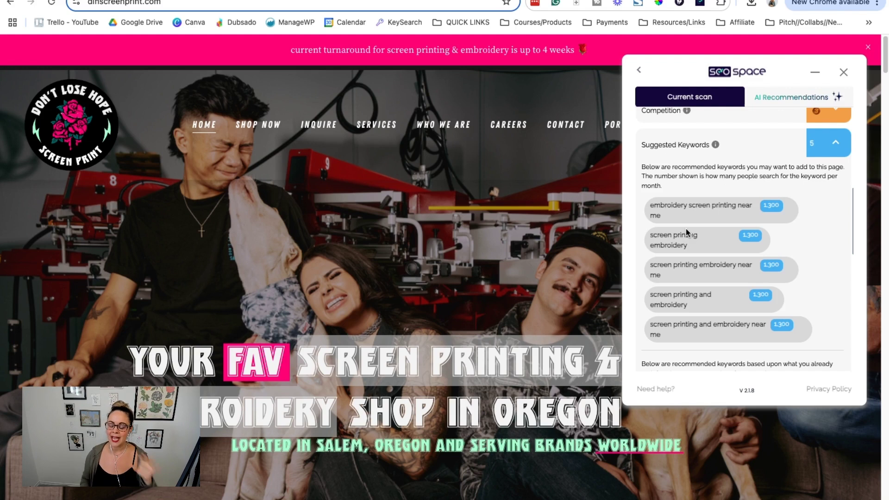
pyautogui.scroll(3, 802, 238)
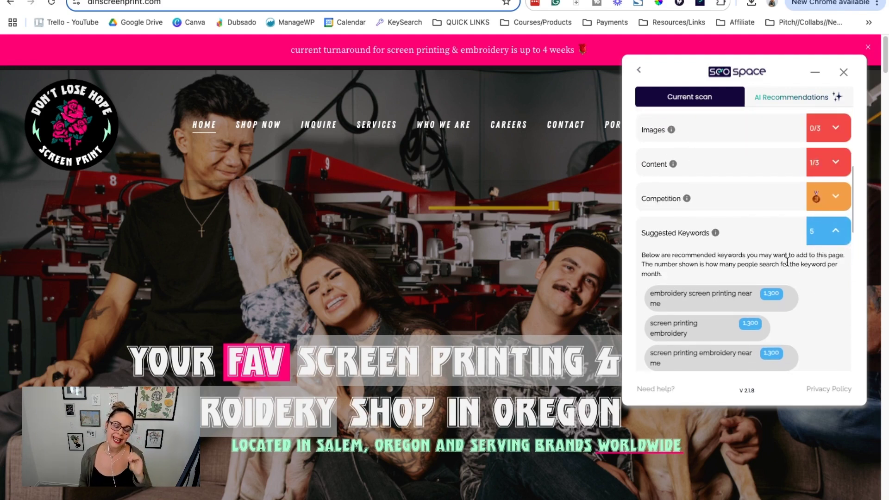
pyautogui.scroll(1, 788, 261)
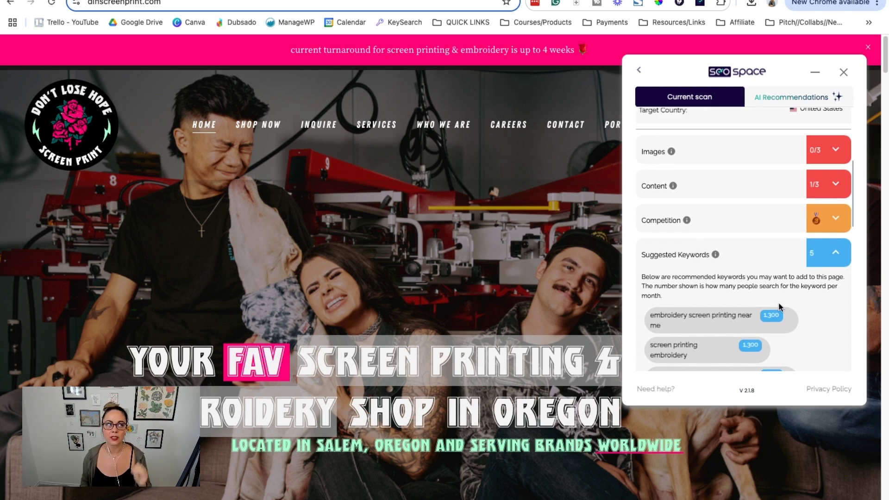
pyautogui.scroll(-10, 778, 314)
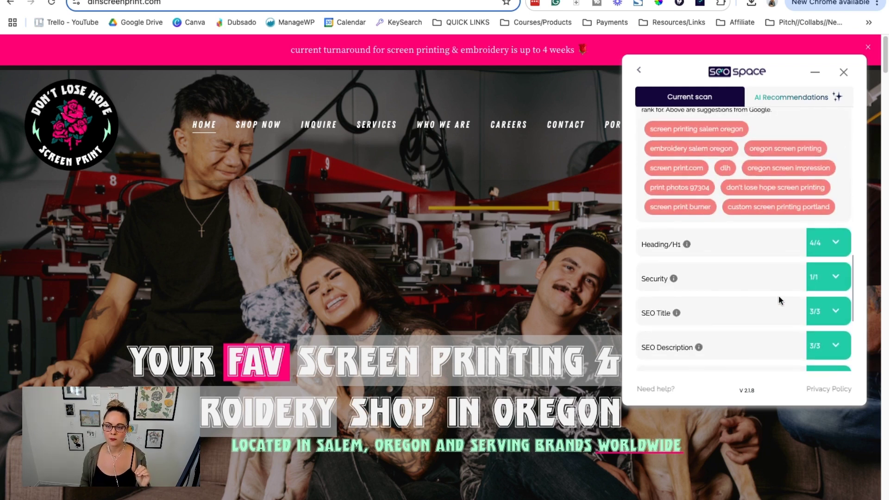
# - Review the remaining keyword scan categories through Keyword Cannibalization and return to the homepage's overall scan score
pyautogui.scroll(-8, 781, 215)
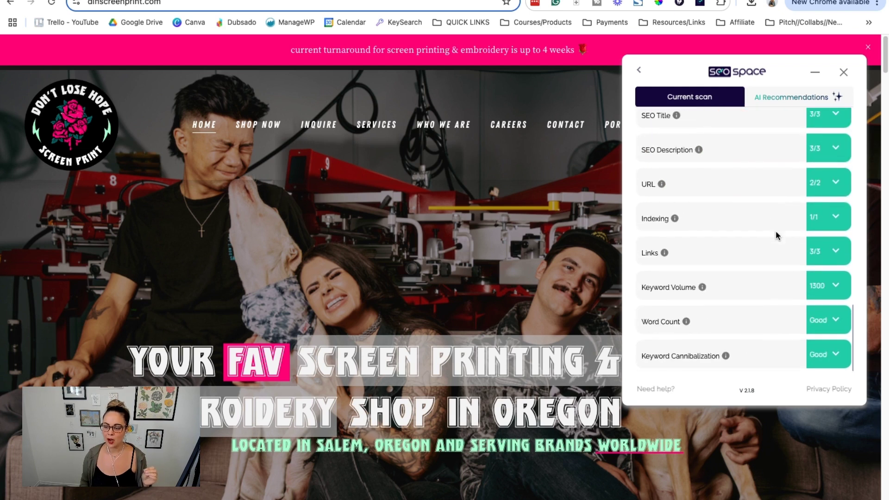
pyautogui.scroll(15, 781, 319)
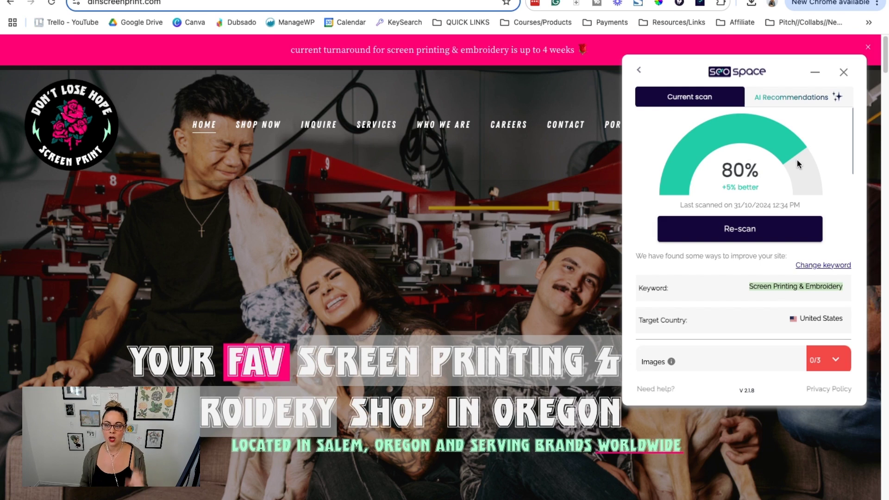
# - Switch to the SEOSpace dashboard and open the Site Audit's list of scanned pages for dlhscreenprint.com
pyautogui.hotkey('ctrl', 'Tab')
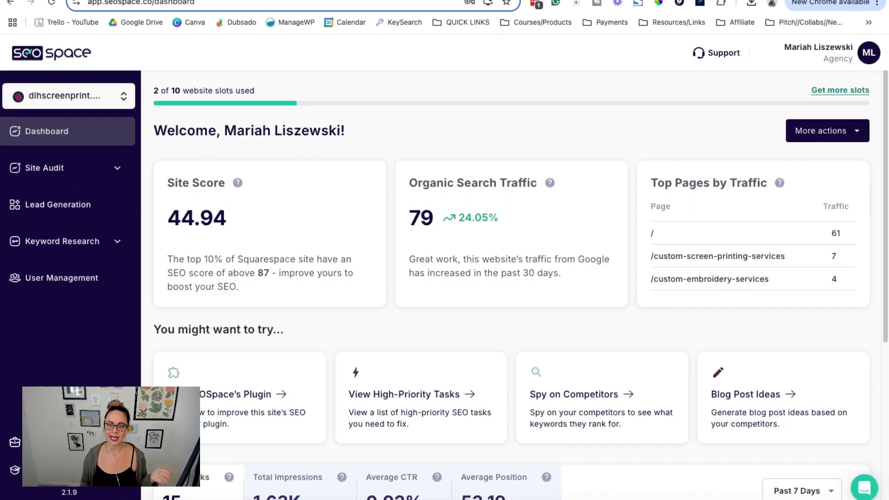
pyautogui.hotkey('ctrl', 'shift', 'Tab')
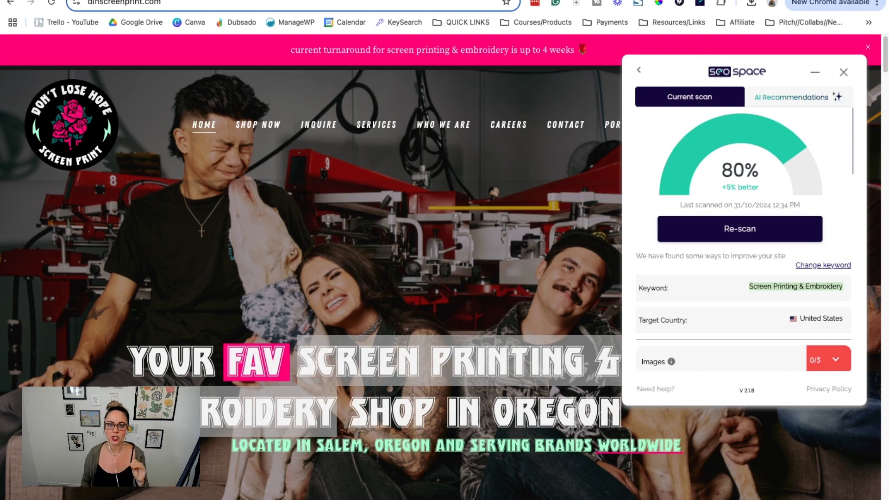
pyautogui.hotkey('ctrl', 'Tab')
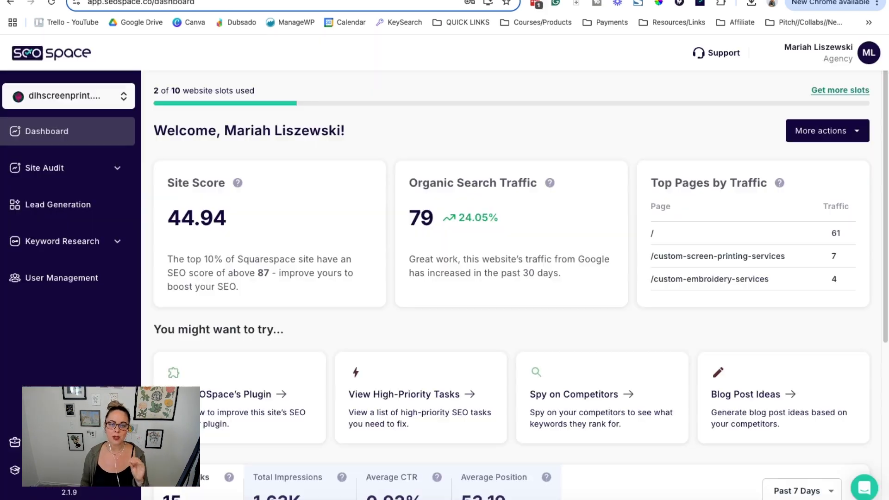
pyautogui.click(54, 168)
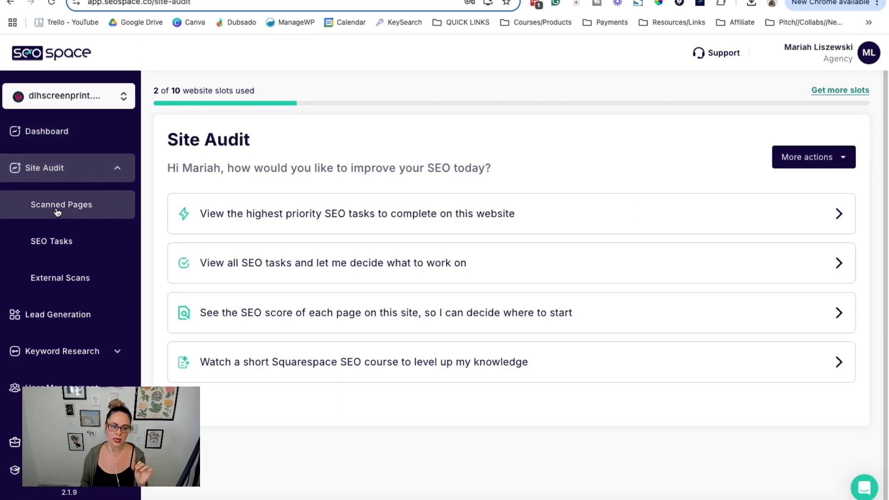
pyautogui.click(57, 213)
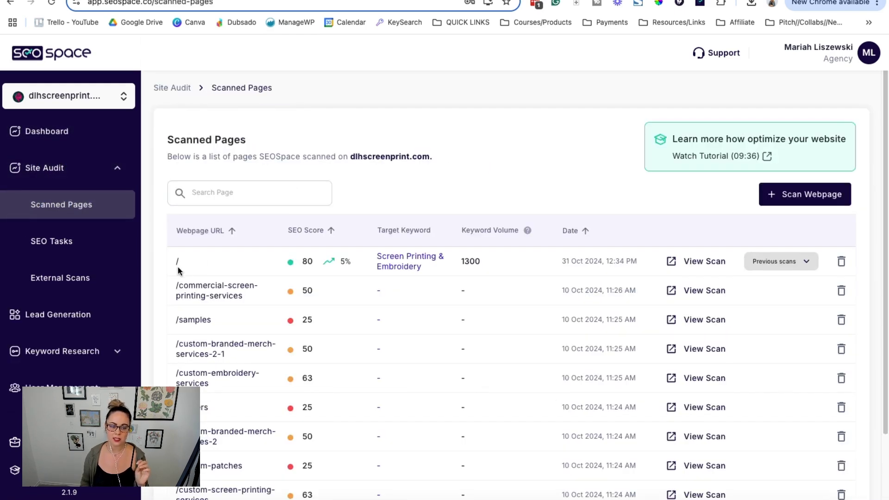